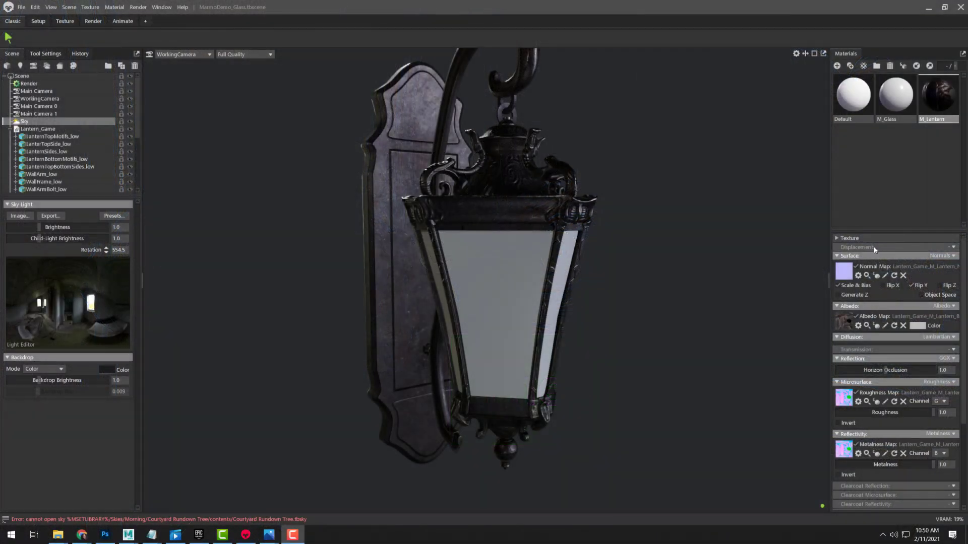
Examine the lantern model and the texture maps assigned to the M_Lantern material
{"action": "left_click", "coordinate": [693, 210]}
{"action": "left_click_drag", "start_coordinate": [678, 227], "coordinate": [638, 229]}
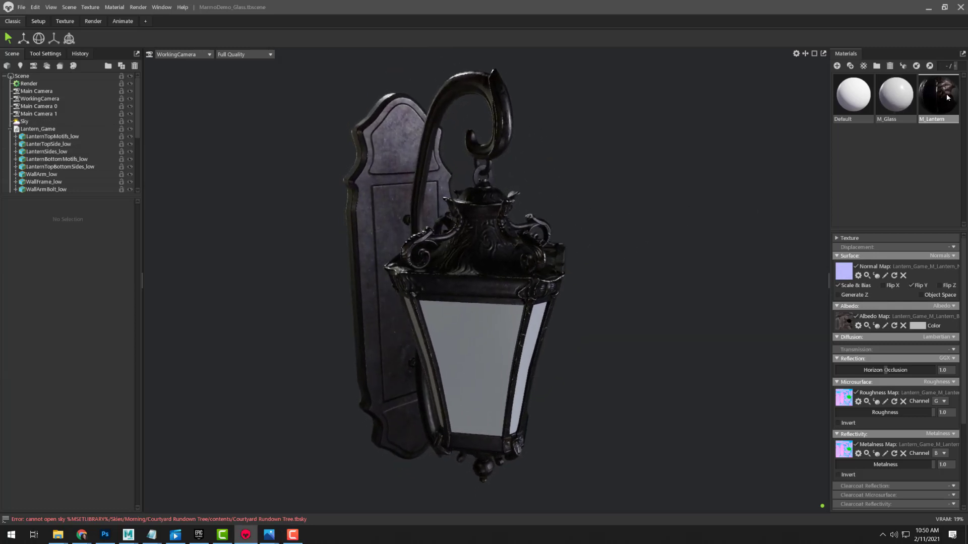
{"action": "left_click_drag", "start_coordinate": [636, 173], "coordinate": [654, 180]}
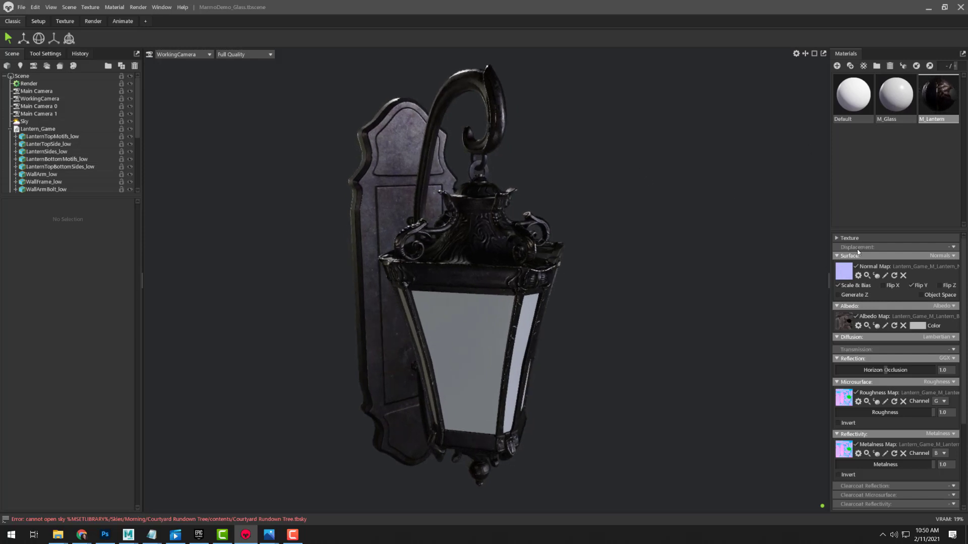
{"action": "scroll", "coordinate": [872, 327], "scroll_direction": "down", "scroll_amount": 4}
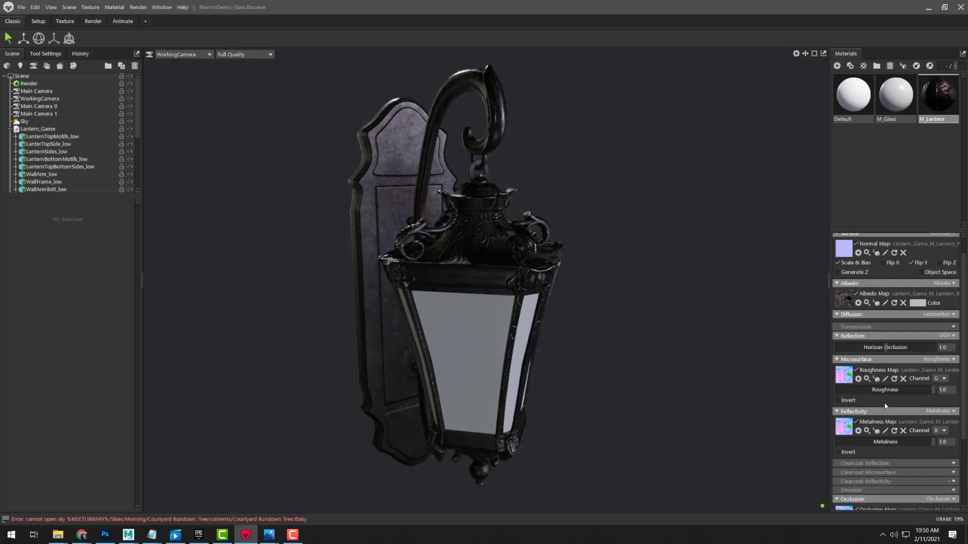
{"action": "scroll", "coordinate": [879, 348], "scroll_direction": "down", "scroll_amount": 1}
{"action": "scroll", "coordinate": [889, 394], "scroll_direction": "up", "scroll_amount": 4}
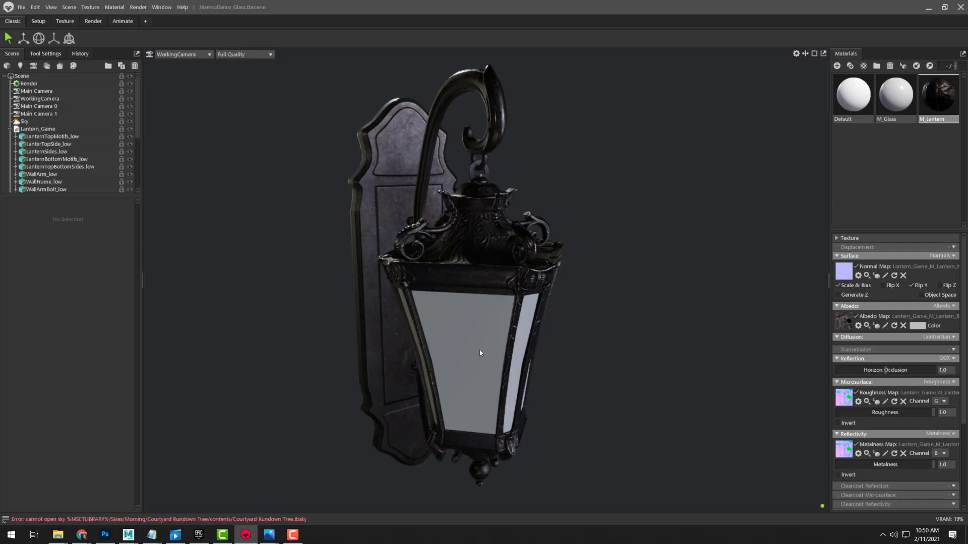
{"action": "right_click_drag", "start_coordinate": [639, 321], "coordinate": [665, 282]}
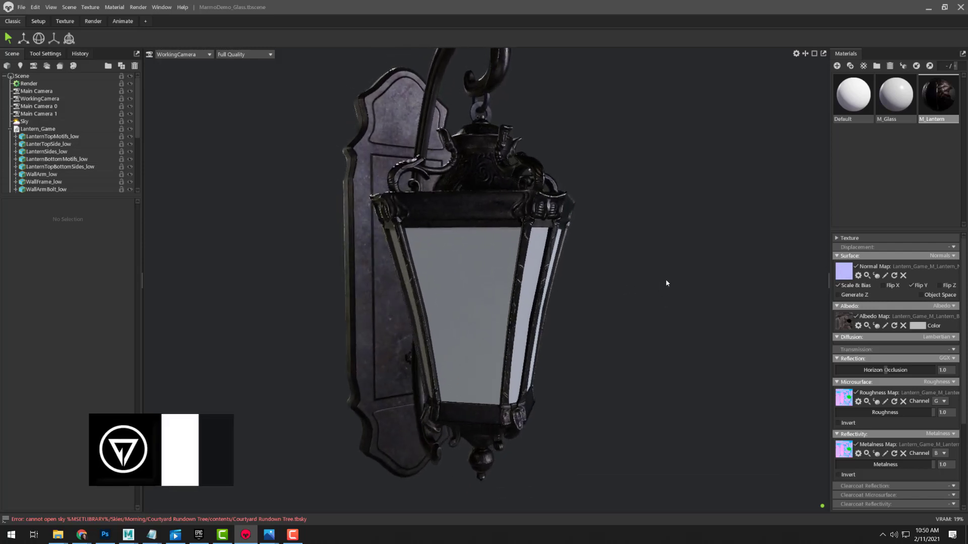
{"action": "left_click_drag", "start_coordinate": [666, 283], "coordinate": [636, 303]}
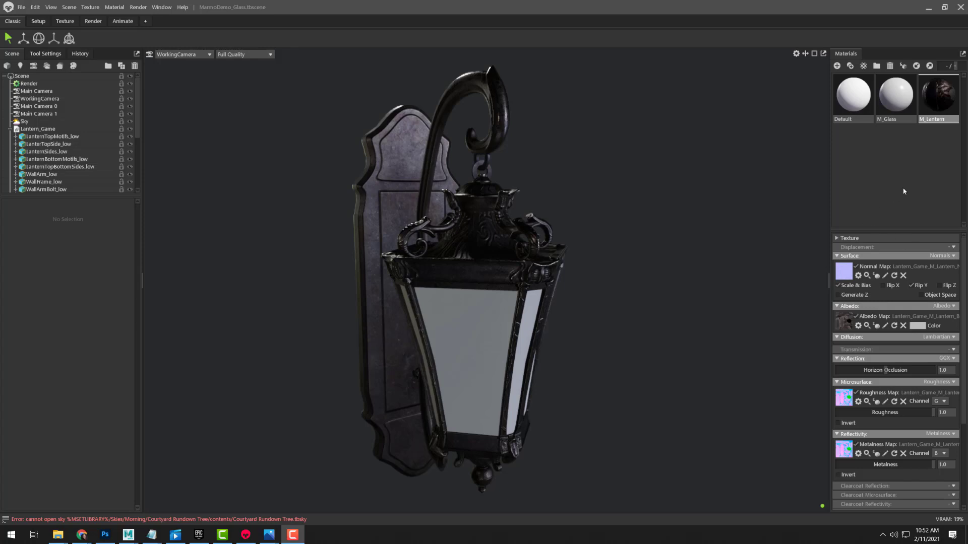
Assign M_Glass_Normal.png as the normal map of the M_Glass material and check the glass surface detail
{"action": "left_click", "coordinate": [875, 145]}
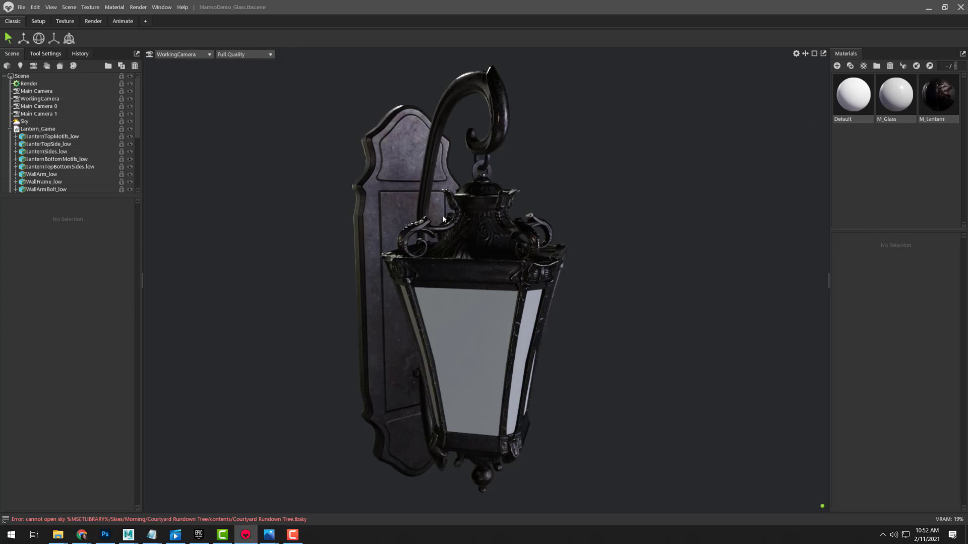
{"action": "left_click", "coordinate": [894, 96]}
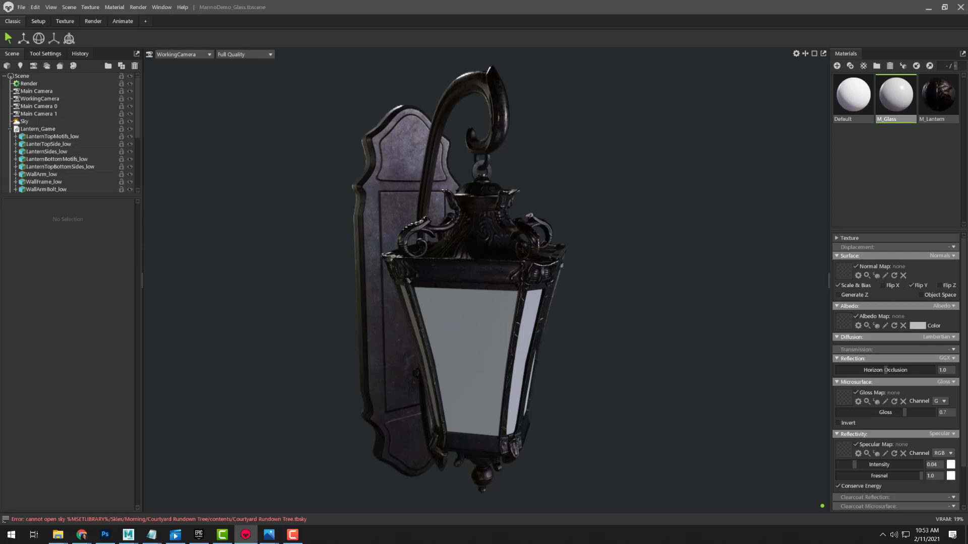
{"action": "key", "text": "super+e"}
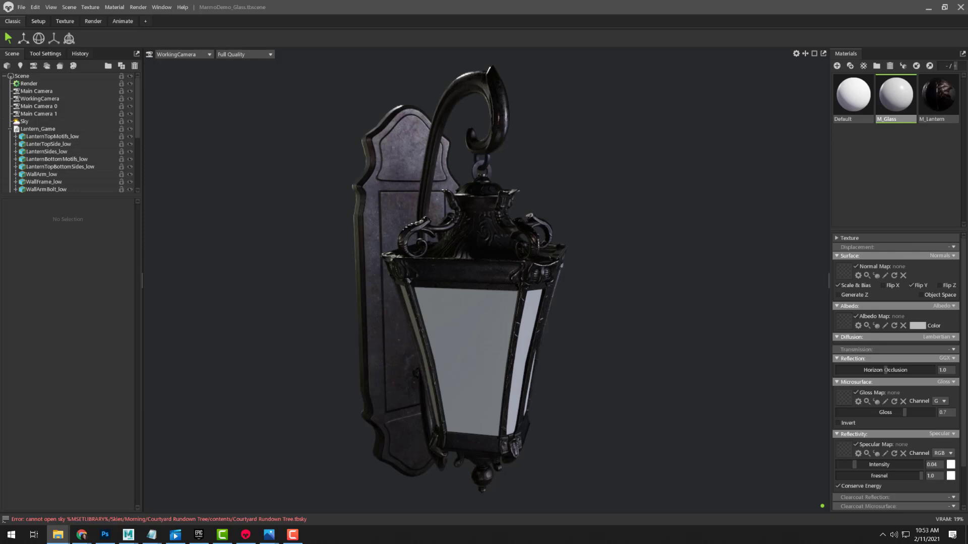
{"action": "left_click_drag", "start_coordinate": [967, 268], "coordinate": [846, 277]}
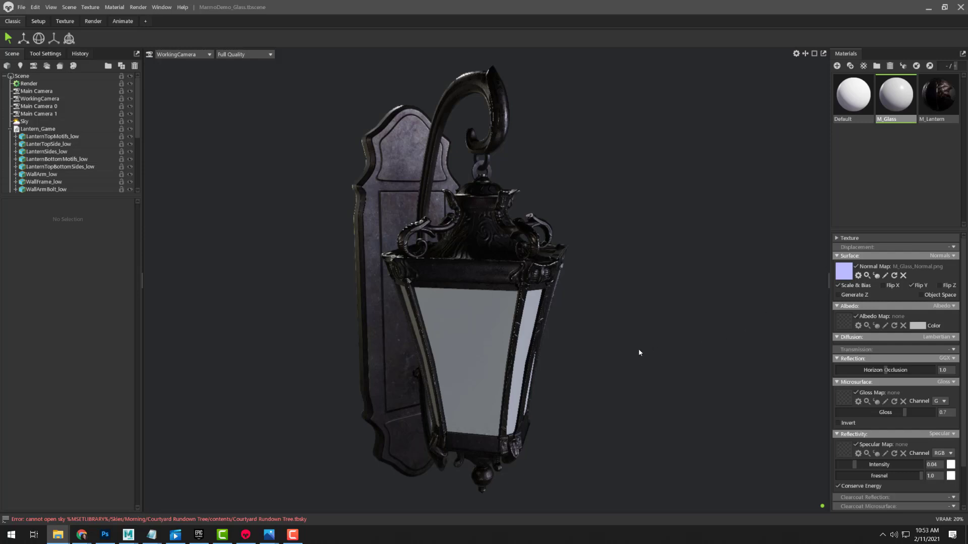
{"action": "scroll", "coordinate": [639, 351], "scroll_direction": "up", "scroll_amount": 6}
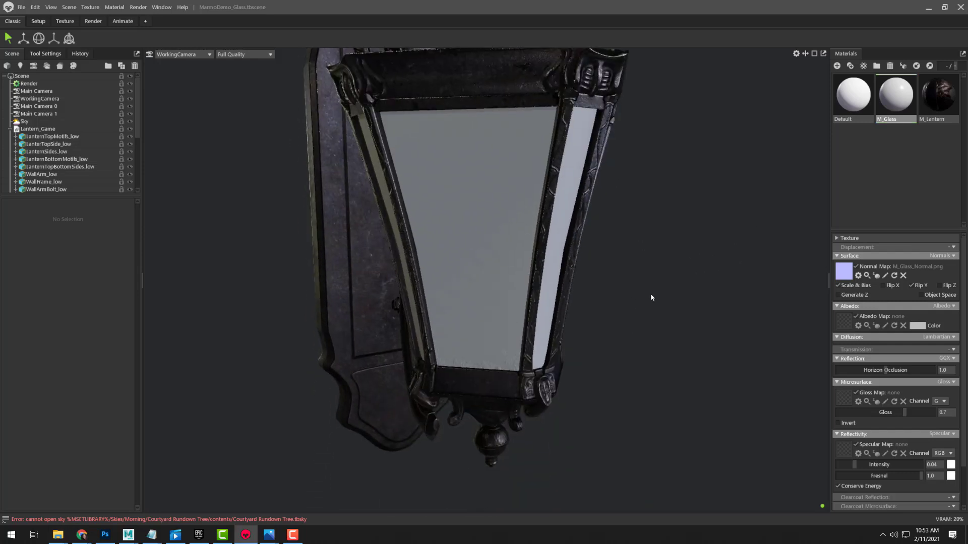
{"action": "left_click_drag", "start_coordinate": [653, 306], "coordinate": [741, 276]}
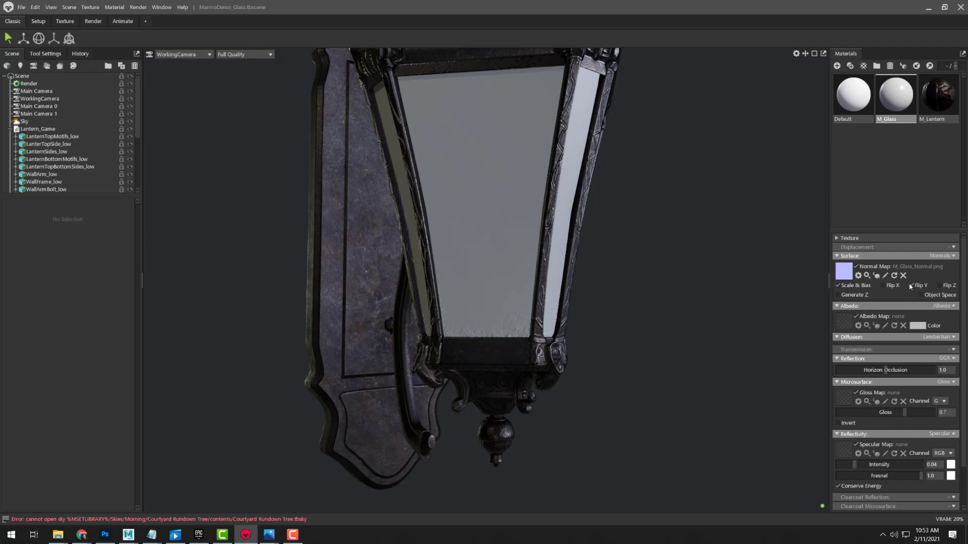
{"action": "scroll", "coordinate": [706, 348], "scroll_direction": "up", "scroll_amount": 6}
{"action": "left_click_drag", "start_coordinate": [706, 347], "coordinate": [520, 272]}
{"action": "scroll", "coordinate": [464, 284], "scroll_direction": "down", "scroll_amount": 10}
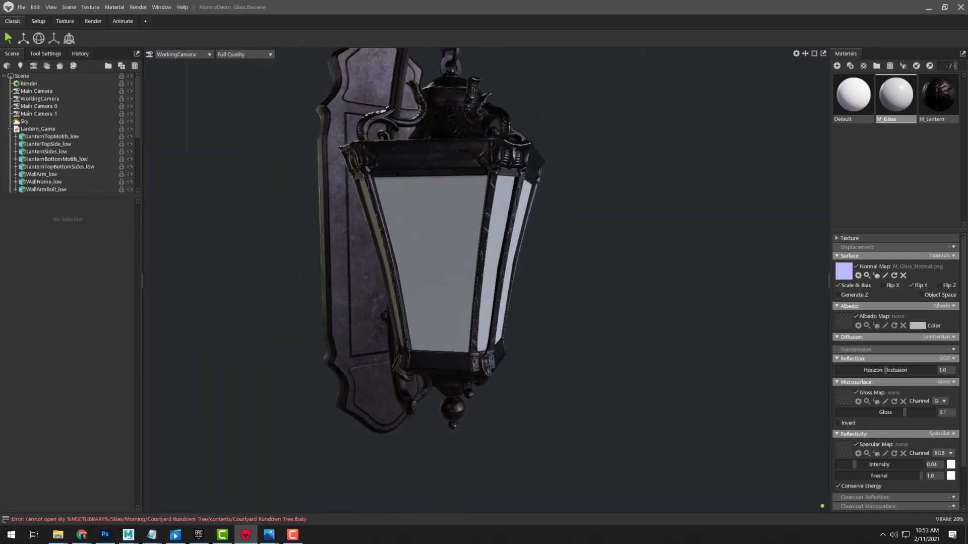
Assign M_Glass_BaseColor.png as the albedo map of the M_Glass material
{"action": "left_click_drag", "start_coordinate": [853, 265], "coordinate": [849, 325]}
{"action": "left_click_drag", "start_coordinate": [581, 286], "coordinate": [625, 251]}
{"action": "scroll", "coordinate": [721, 260], "scroll_direction": "up", "scroll_amount": 5}
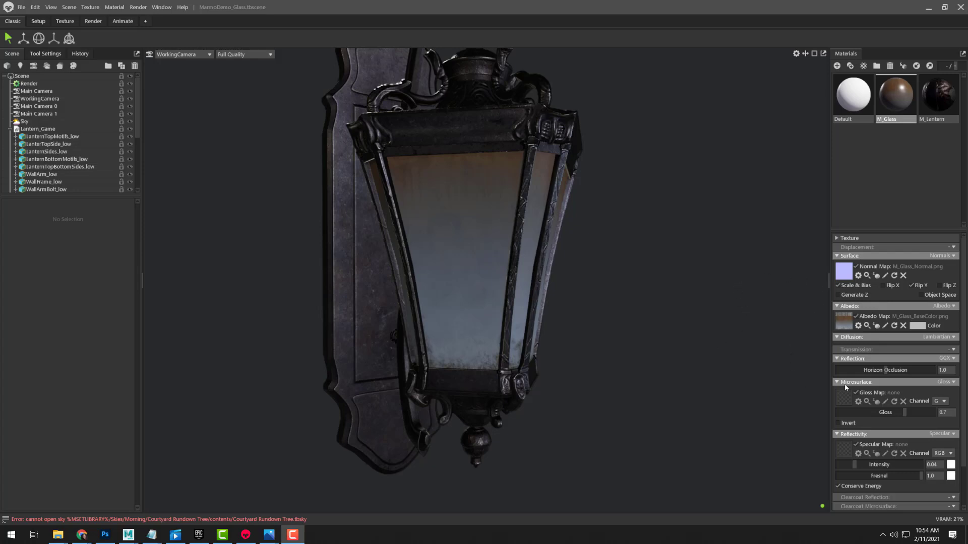
Switch M_Glass's microsurface to Roughness and assign the M_Glass occlusion-roughness texture as its roughness map, using channel G
{"action": "left_click", "coordinate": [953, 382]}
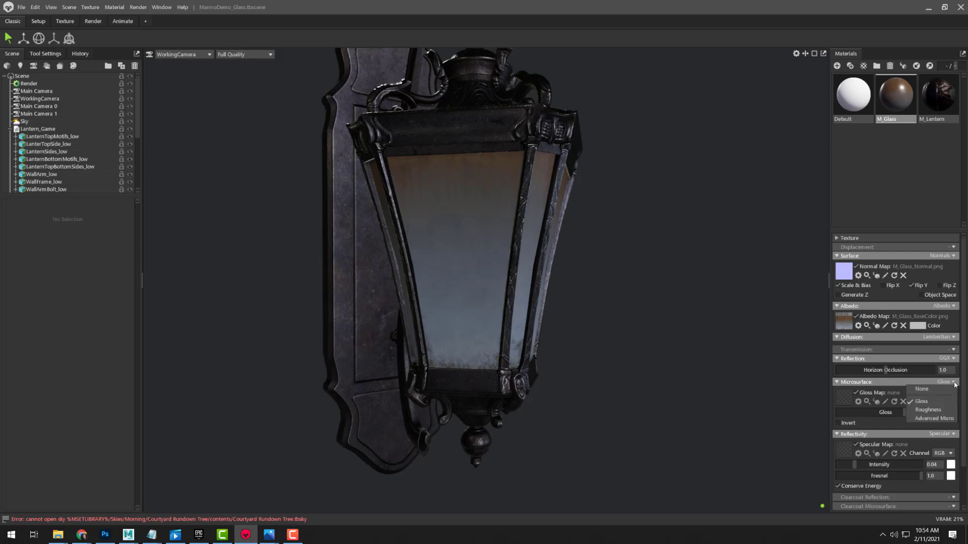
{"action": "left_click", "coordinate": [928, 410]}
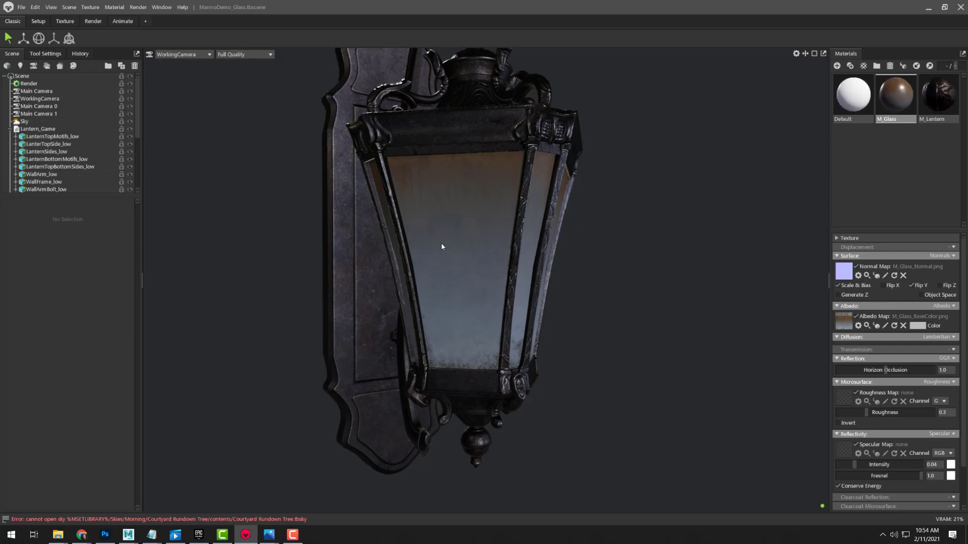
{"action": "key", "text": "alt+Tab"}
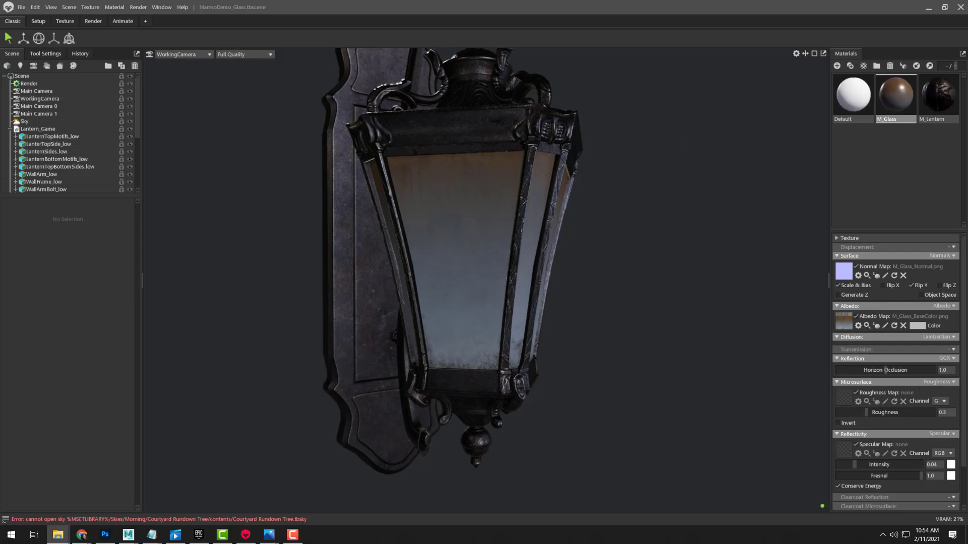
{"action": "left_click_drag", "start_coordinate": [820, 389], "coordinate": [843, 397]}
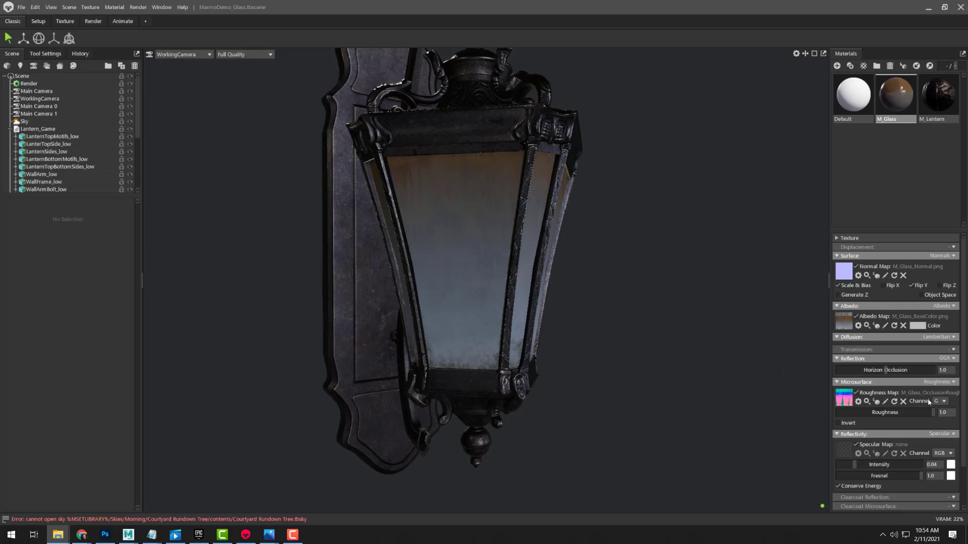
{"action": "left_click", "coordinate": [940, 402]}
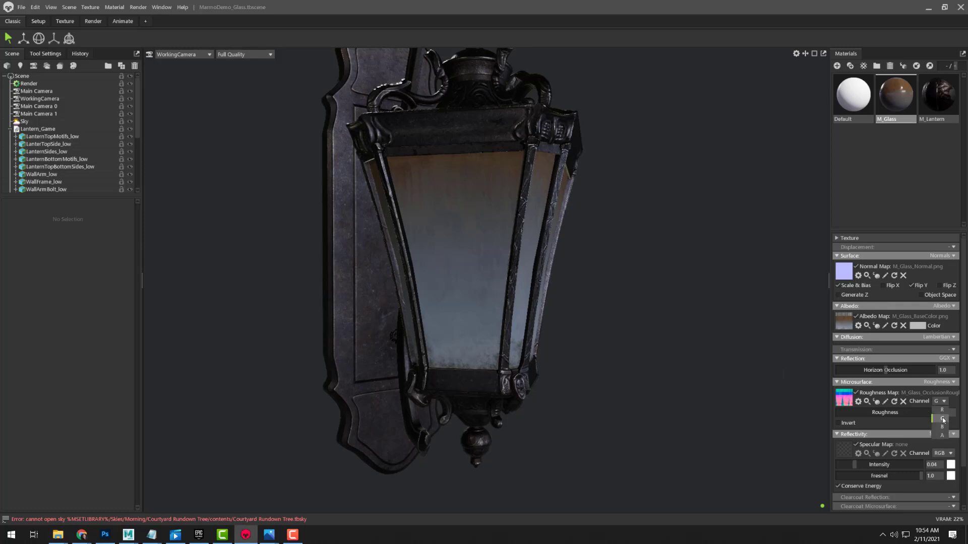
{"action": "left_click", "coordinate": [942, 419]}
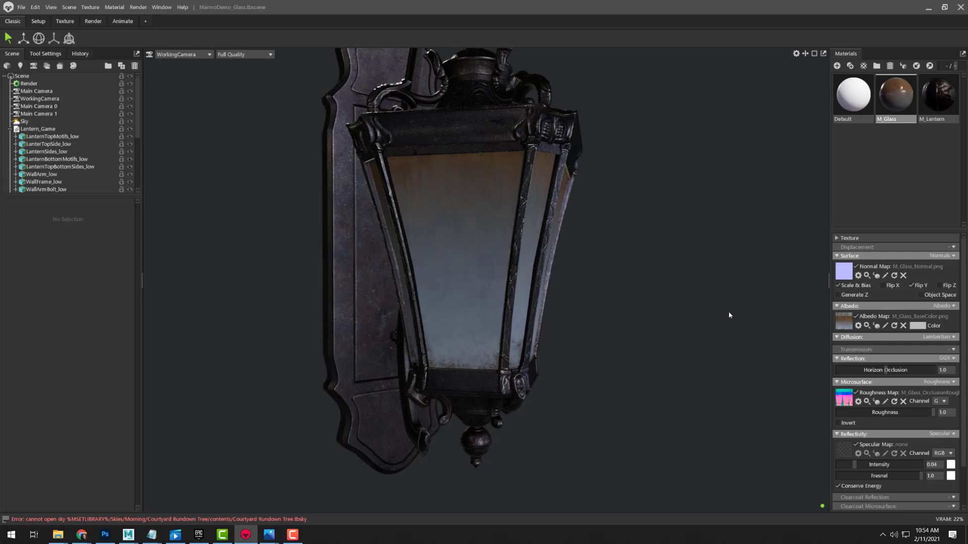
Inspect the roughness and reflections on the lantern's glass panes from several angles
{"action": "left_click_drag", "start_coordinate": [630, 290], "coordinate": [678, 284]}
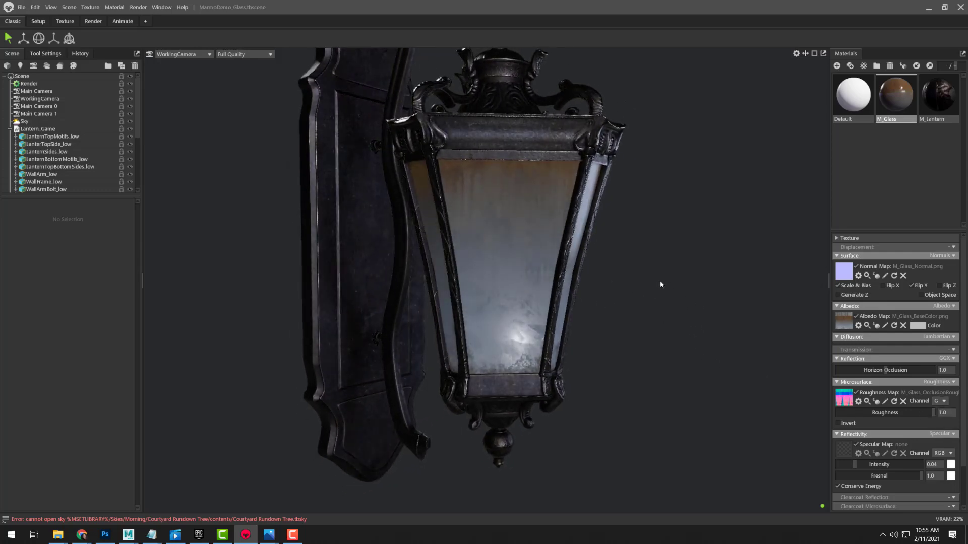
{"action": "right_click_drag", "start_coordinate": [685, 304], "coordinate": [729, 330]}
{"action": "left_click_drag", "start_coordinate": [729, 330], "coordinate": [676, 258]}
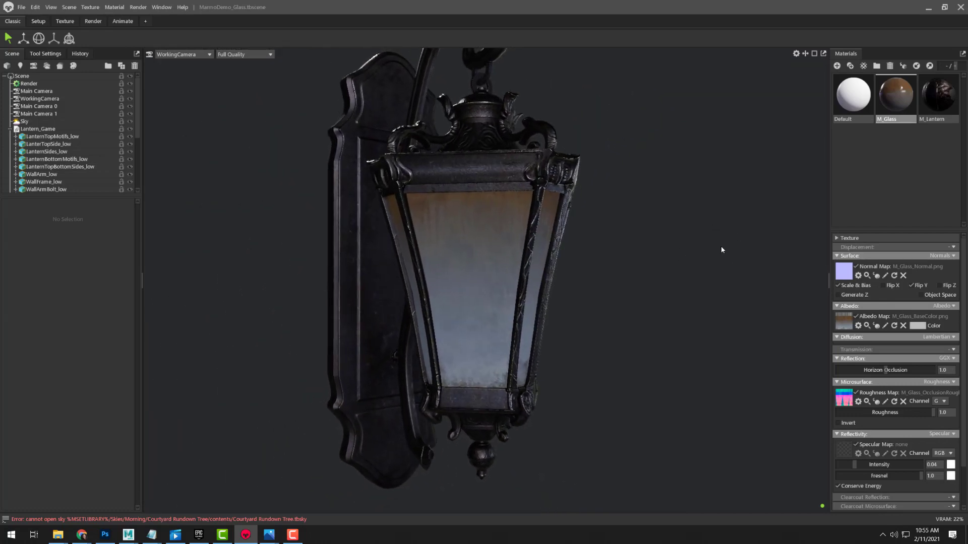
{"action": "middle_click_drag", "start_coordinate": [637, 328], "coordinate": [679, 269]}
{"action": "left_click_drag", "start_coordinate": [680, 273], "coordinate": [650, 249]}
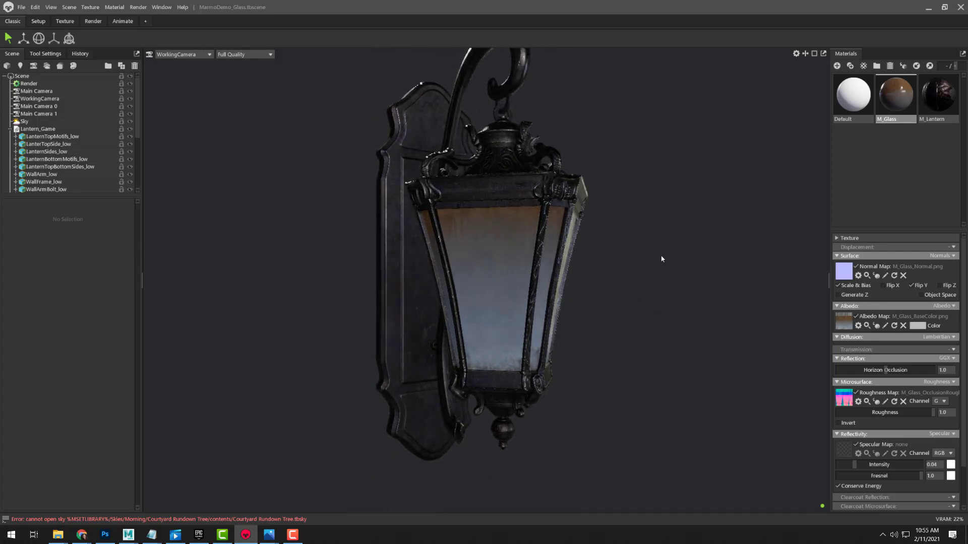
{"action": "left_click_drag", "start_coordinate": [666, 276], "coordinate": [655, 300]}
{"action": "scroll", "coordinate": [656, 305], "scroll_direction": "up", "scroll_amount": 2}
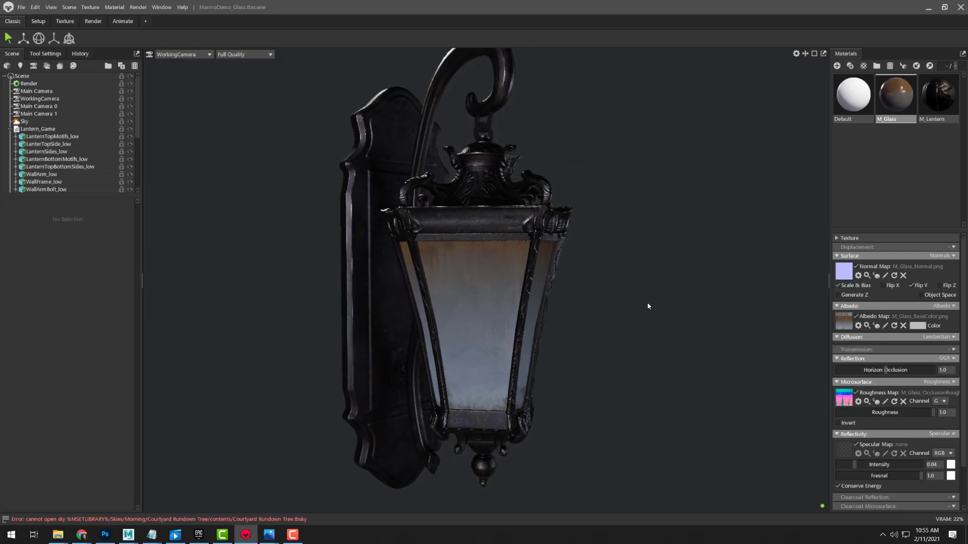
{"action": "left_click_drag", "start_coordinate": [646, 306], "coordinate": [645, 301]}
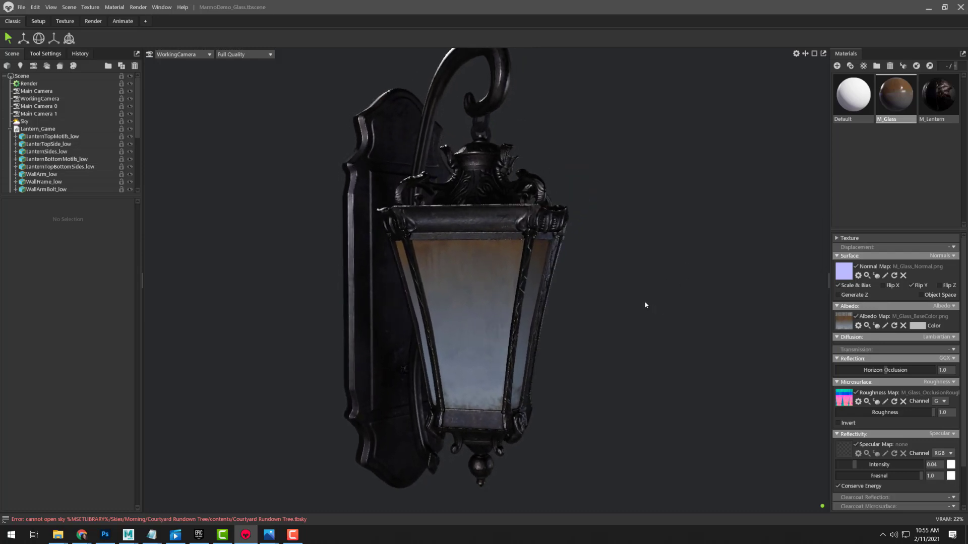
Change the reflectivity model of the M_Glass material to Refractive Index
{"action": "left_click", "coordinate": [953, 435]}
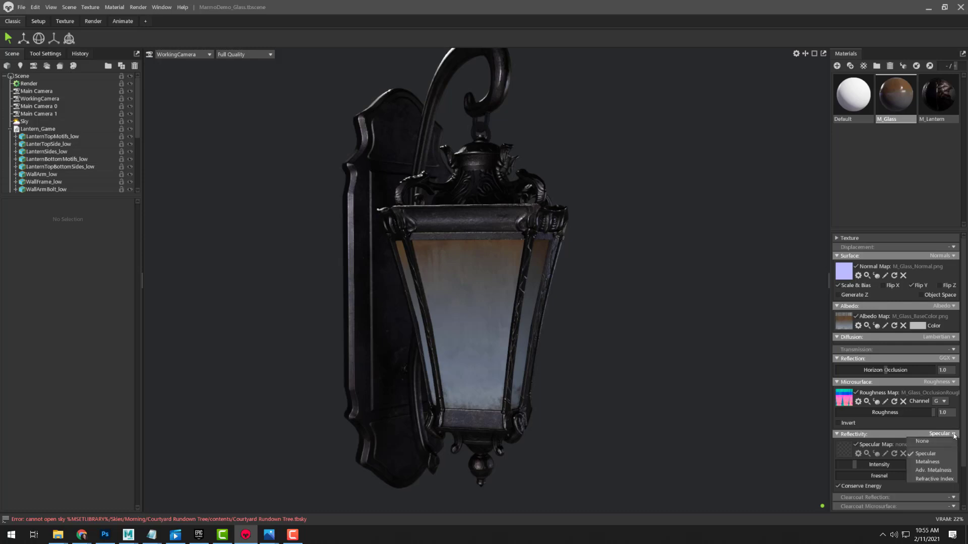
{"action": "left_click", "coordinate": [935, 479]}
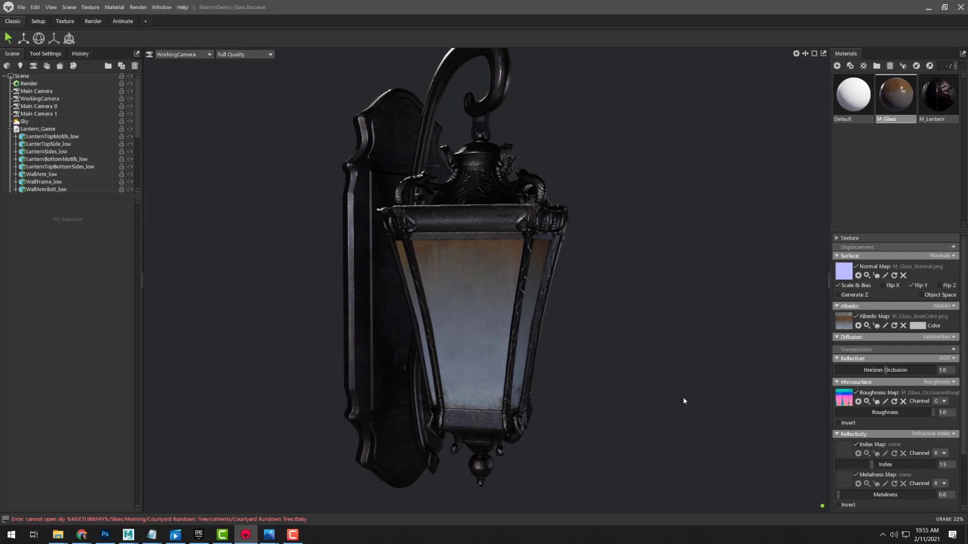
{"action": "left_click_drag", "start_coordinate": [678, 399], "coordinate": [656, 307]}
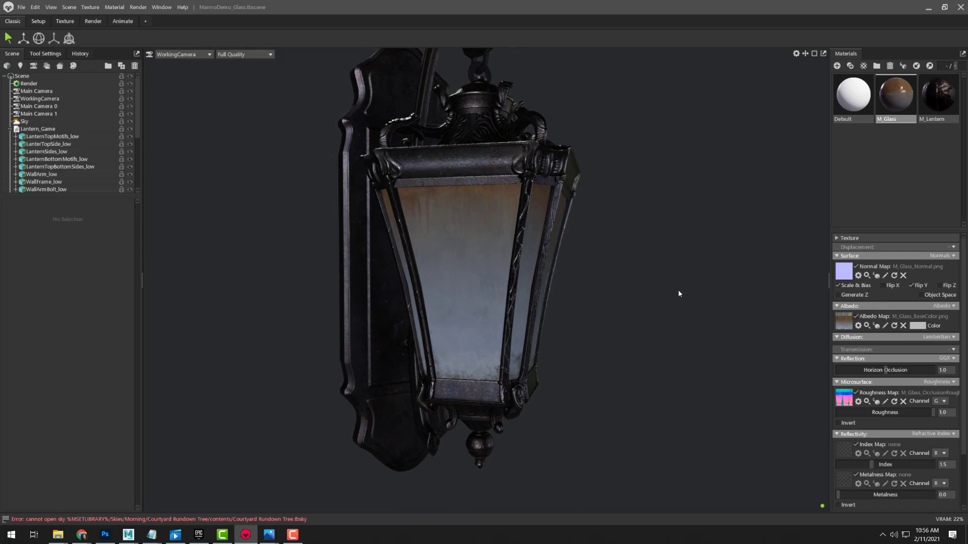
Set the transmission of the M_Glass material to Refraction and check the see-through glass from several angles
{"action": "scroll", "coordinate": [910, 379], "scroll_direction": "down", "scroll_amount": 2}
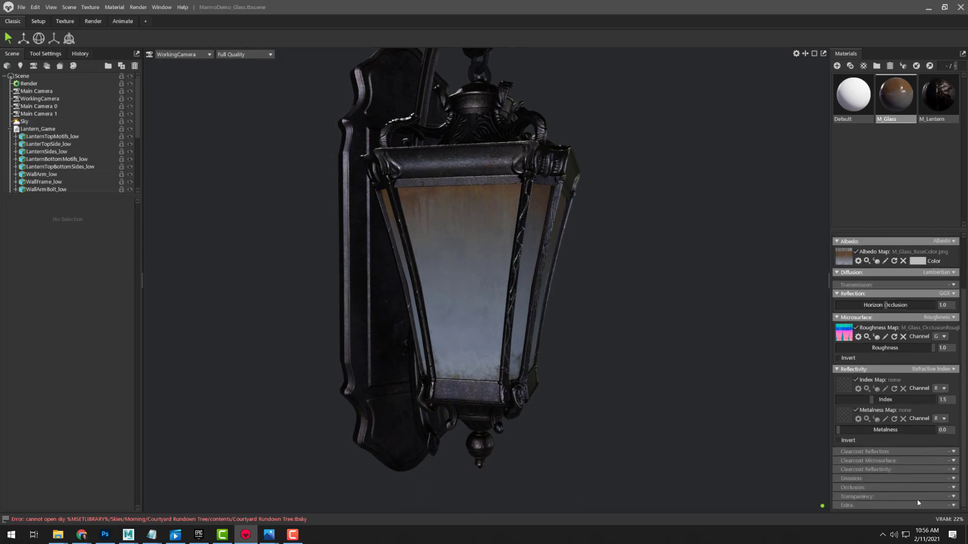
{"action": "left_click_drag", "start_coordinate": [660, 322], "coordinate": [694, 331]}
{"action": "scroll", "coordinate": [896, 391], "scroll_direction": "up", "scroll_amount": 2}
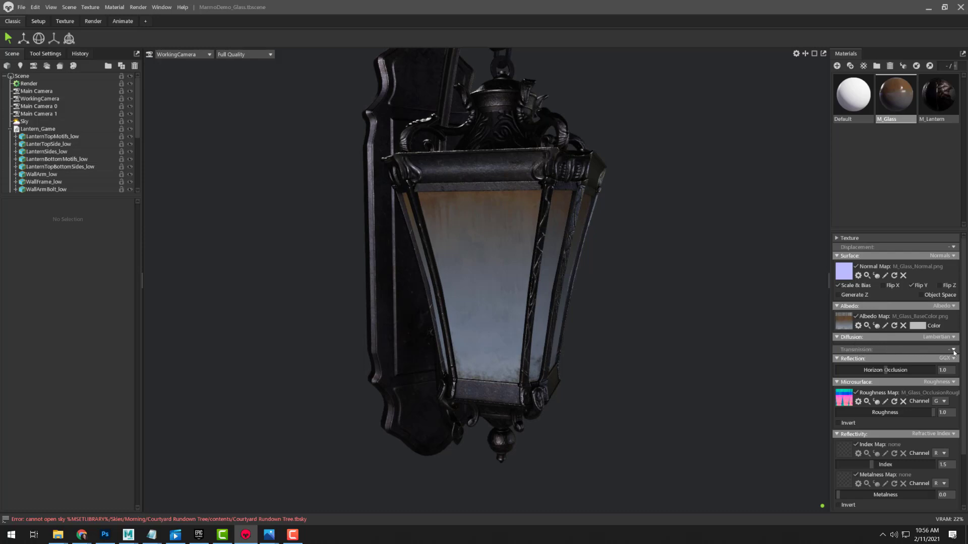
{"action": "left_click", "coordinate": [953, 350]}
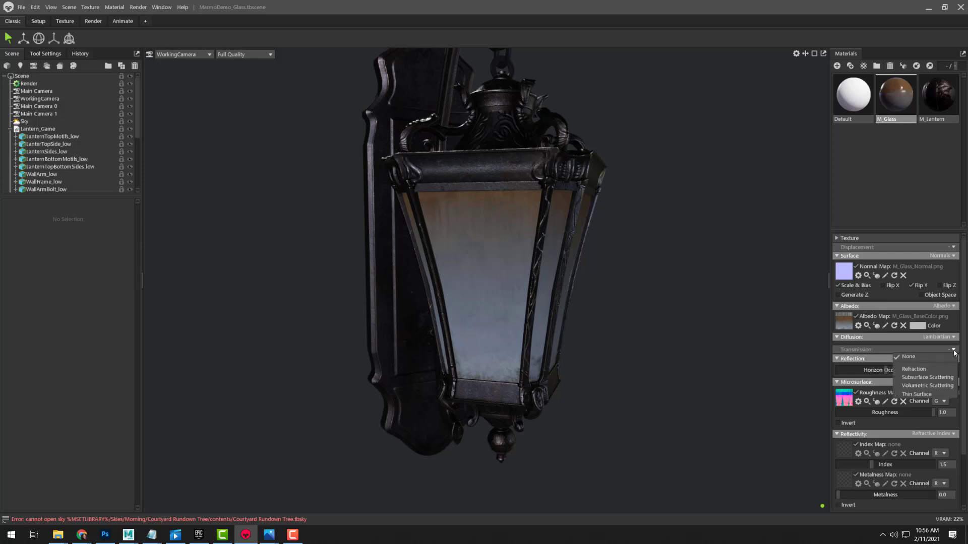
{"action": "left_click", "coordinate": [931, 372]}
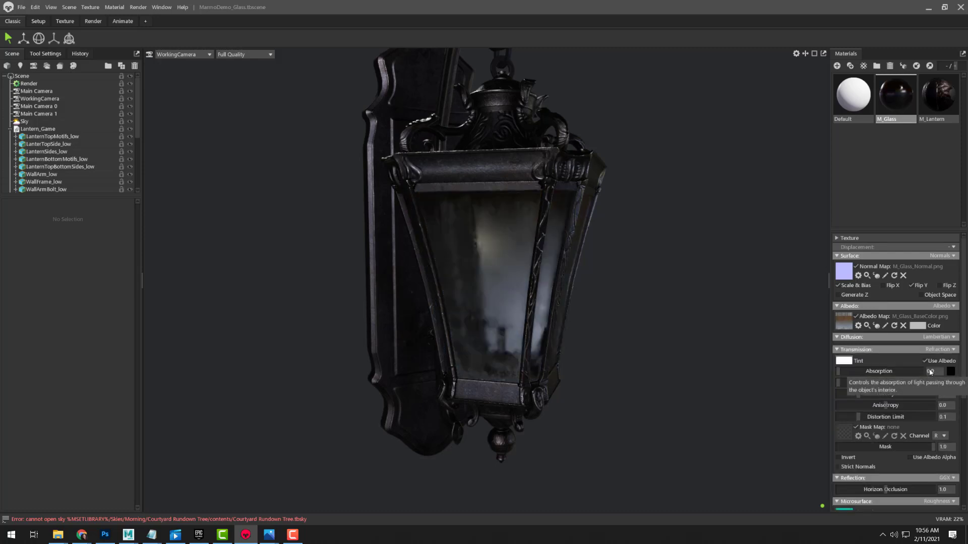
{"action": "mouse_move", "coordinate": [715, 328]}
{"action": "left_mouse_down"}
{"action": "mouse_move", "coordinate": [752, 324]}
{"action": "mouse_move", "coordinate": [741, 312]}
{"action": "mouse_move", "coordinate": [696, 309]}
{"action": "mouse_move", "coordinate": [650, 328]}
{"action": "mouse_move", "coordinate": [551, 322]}
{"action": "mouse_move", "coordinate": [593, 298]}
{"action": "mouse_move", "coordinate": [712, 317]}
{"action": "mouse_move", "coordinate": [751, 339]}
{"action": "mouse_move", "coordinate": [706, 319]}
{"action": "mouse_move", "coordinate": [697, 333]}
{"action": "mouse_move", "coordinate": [715, 338]}
{"action": "mouse_move", "coordinate": [709, 331]}
{"action": "left_mouse_up"}
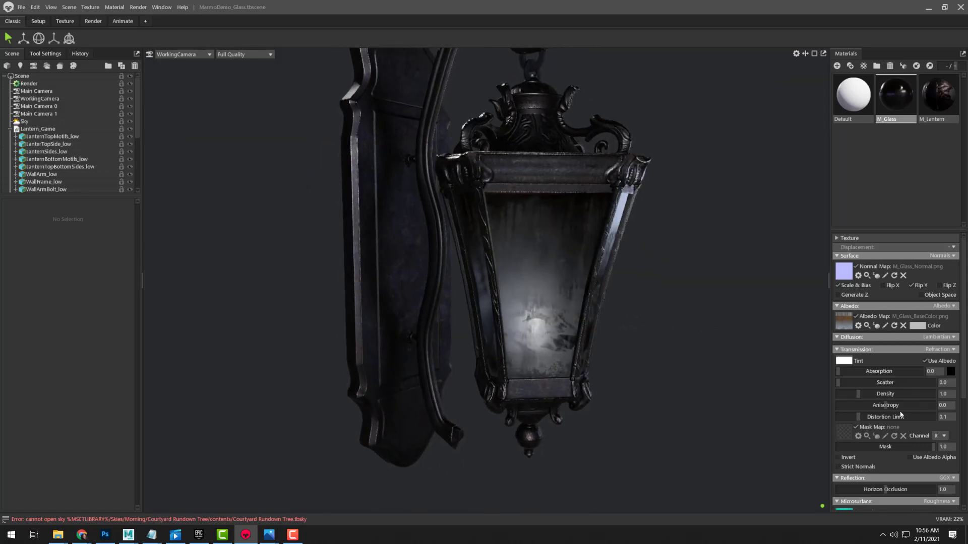
{"action": "scroll", "coordinate": [900, 411], "scroll_direction": "down", "scroll_amount": 5}
{"action": "scroll", "coordinate": [928, 454], "scroll_direction": "down", "scroll_amount": 1}
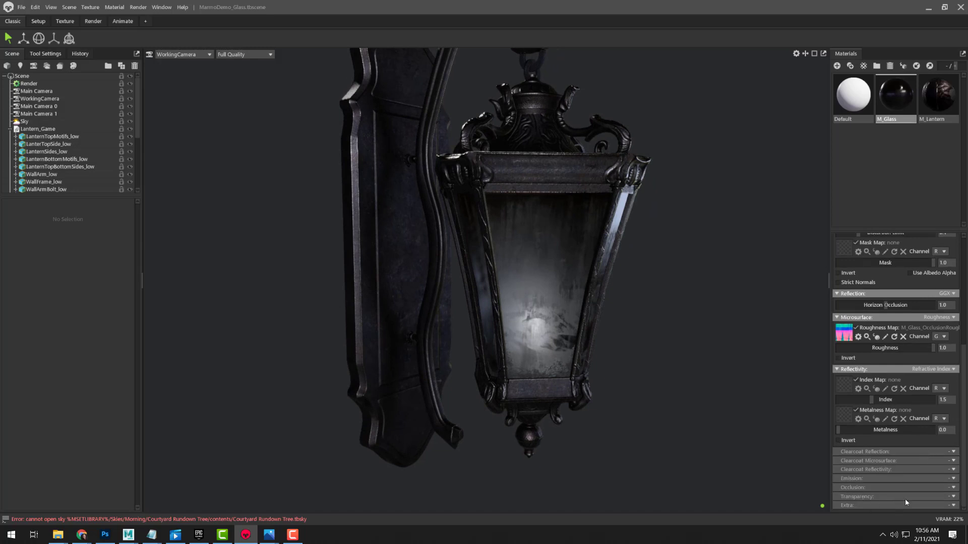
{"action": "left_click_drag", "start_coordinate": [719, 300], "coordinate": [685, 318]}
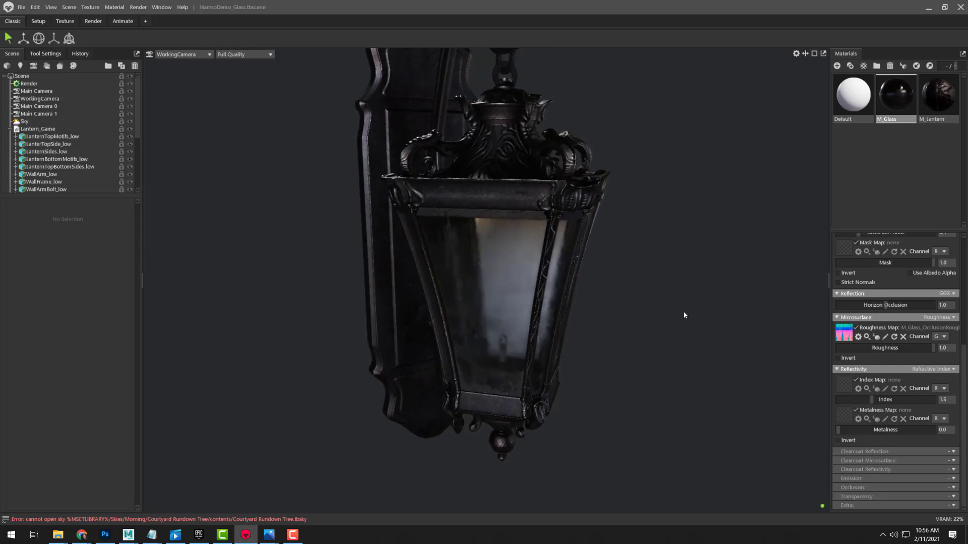
Examine the lantern's glass panes from several angles and review the transmission and reflectivity settings of M_Glass
{"action": "mouse_move", "coordinate": [682, 318]}
{"action": "right_mouse_down"}
{"action": "mouse_move", "coordinate": [685, 301]}
{"action": "mouse_move", "coordinate": [684, 326]}
{"action": "right_mouse_up"}
{"action": "left_click_drag", "start_coordinate": [685, 326], "coordinate": [732, 379]}
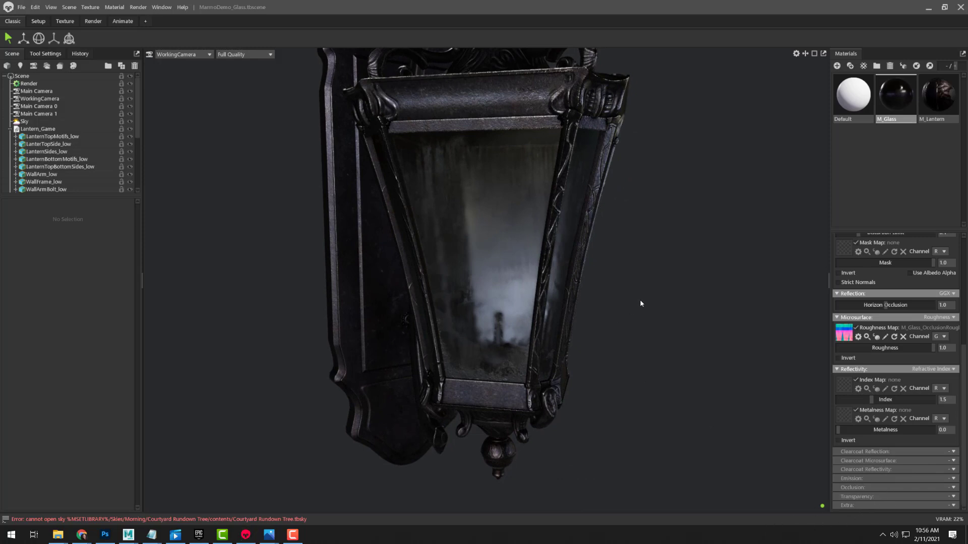
{"action": "left_click_drag", "start_coordinate": [682, 218], "coordinate": [715, 240]}
{"action": "left_click_drag", "start_coordinate": [719, 283], "coordinate": [782, 318]}
{"action": "scroll", "coordinate": [901, 306], "scroll_direction": "up", "scroll_amount": 3}
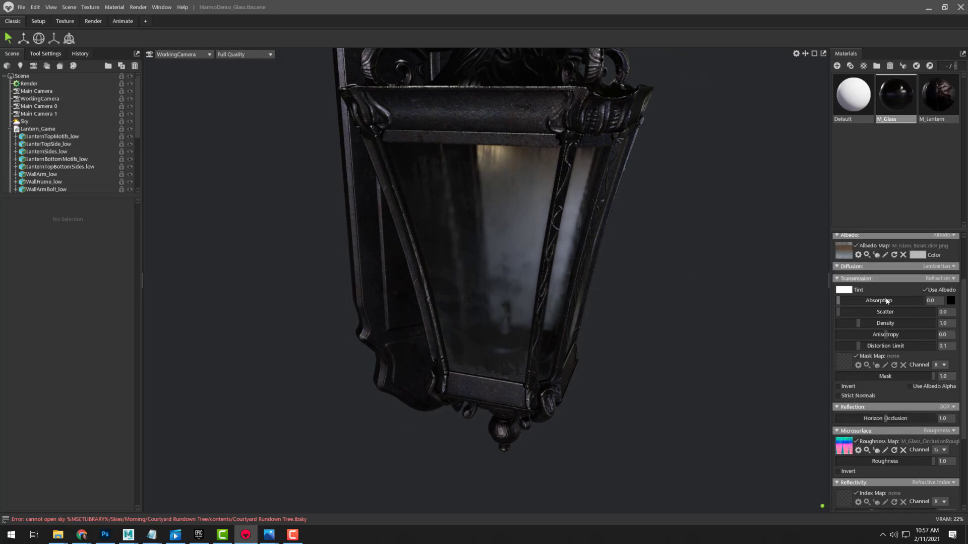
{"action": "scroll", "coordinate": [944, 289], "scroll_direction": "up", "scroll_amount": 1}
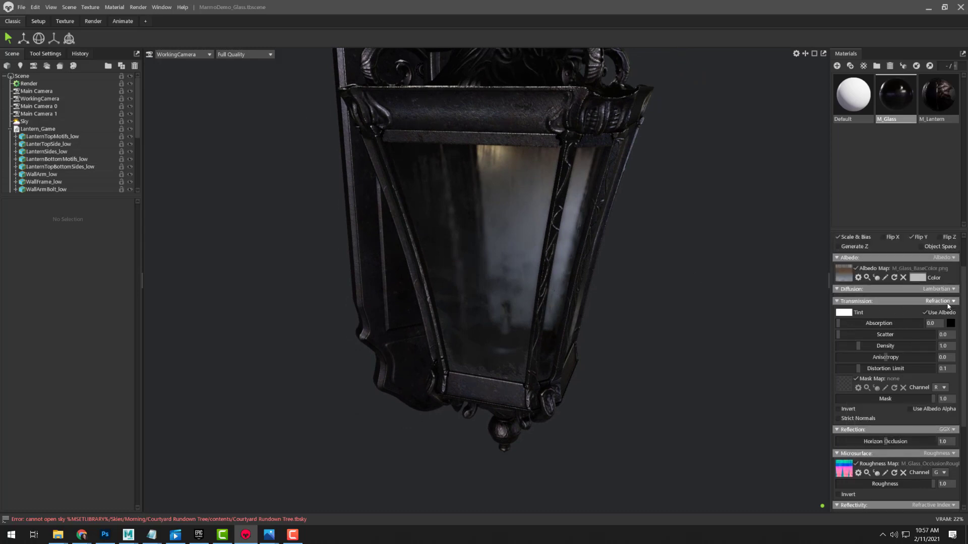
{"action": "scroll", "coordinate": [948, 305], "scroll_direction": "down", "scroll_amount": 3}
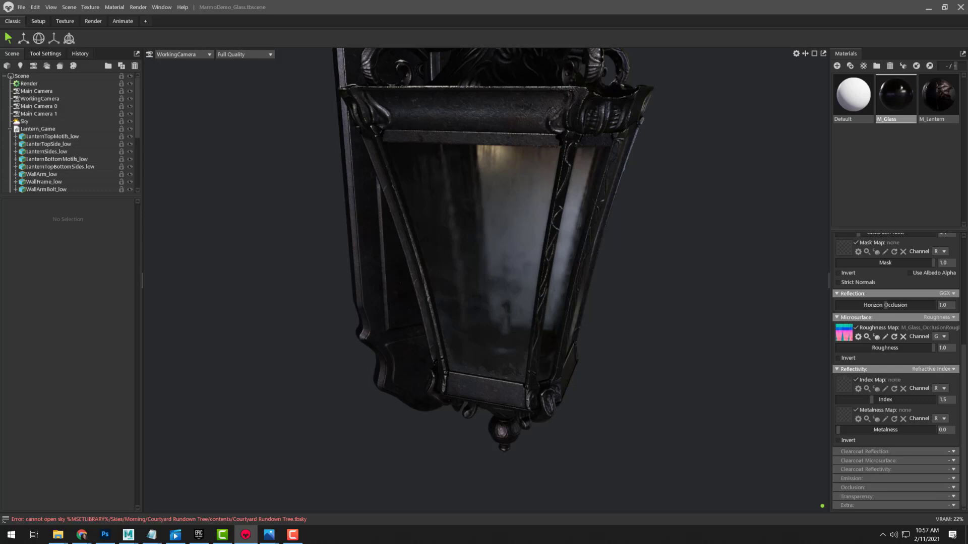
{"action": "key", "text": "F10"}
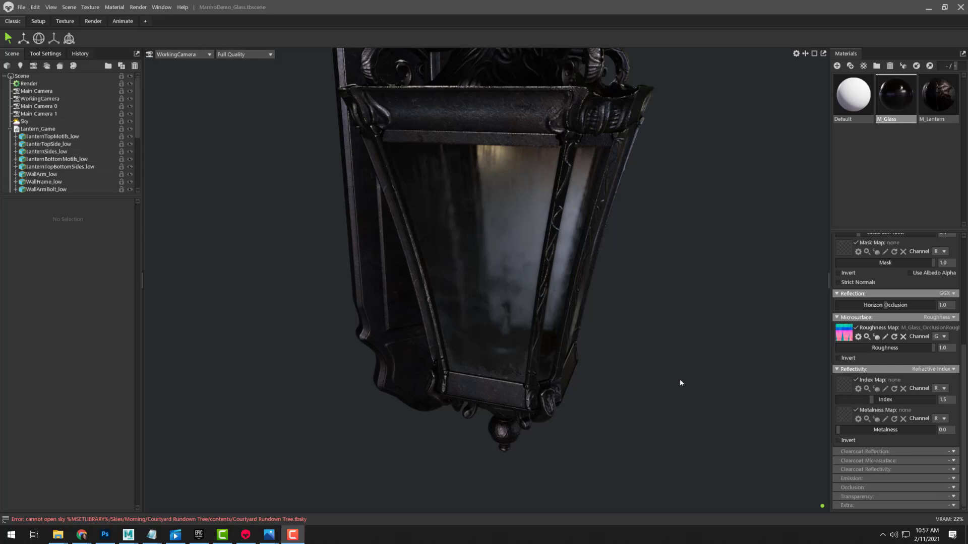
{"action": "left_click_drag", "start_coordinate": [702, 359], "coordinate": [651, 341]}
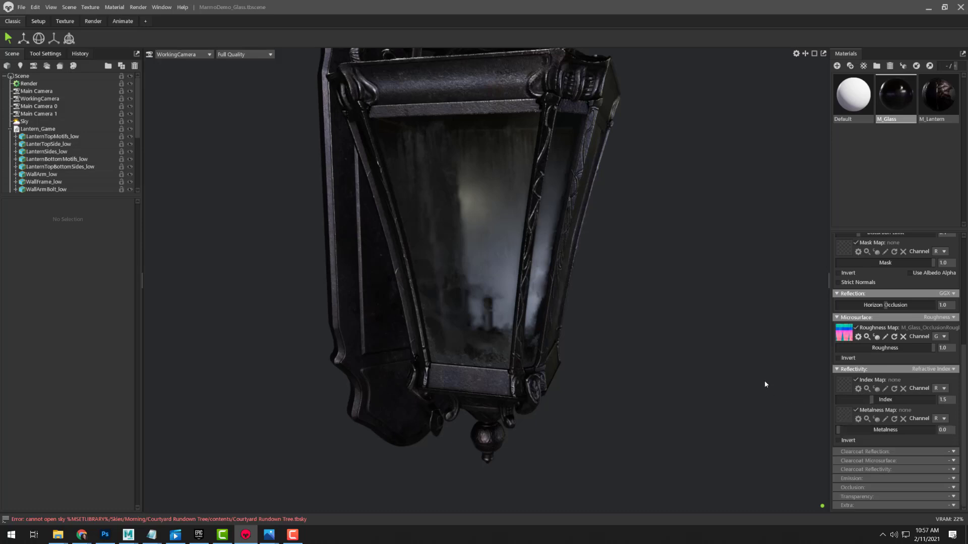
{"action": "left_click_drag", "start_coordinate": [768, 381], "coordinate": [683, 224]}
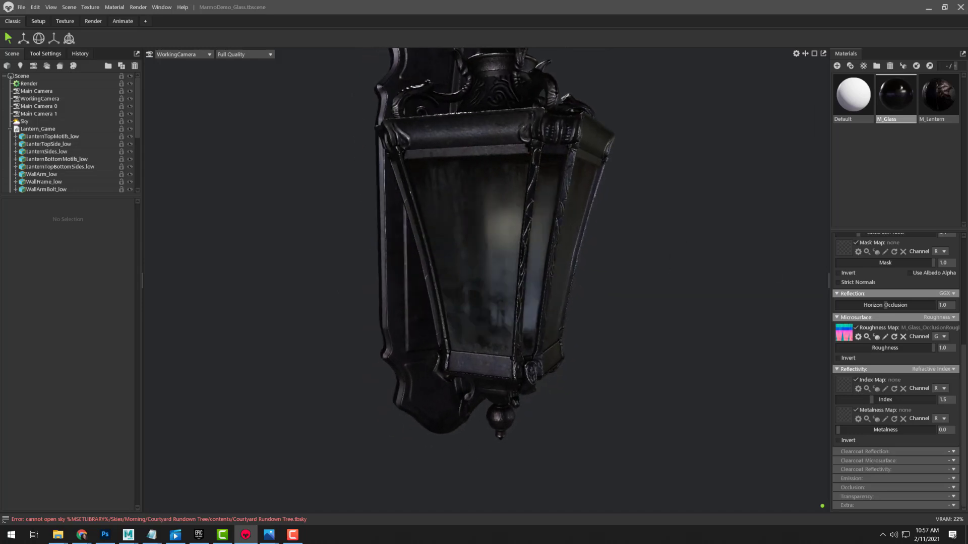
Set the transparency of the M_Glass material to Dither and inspect the lantern's interior through the panes from several angles
{"action": "left_click", "coordinate": [953, 497]}
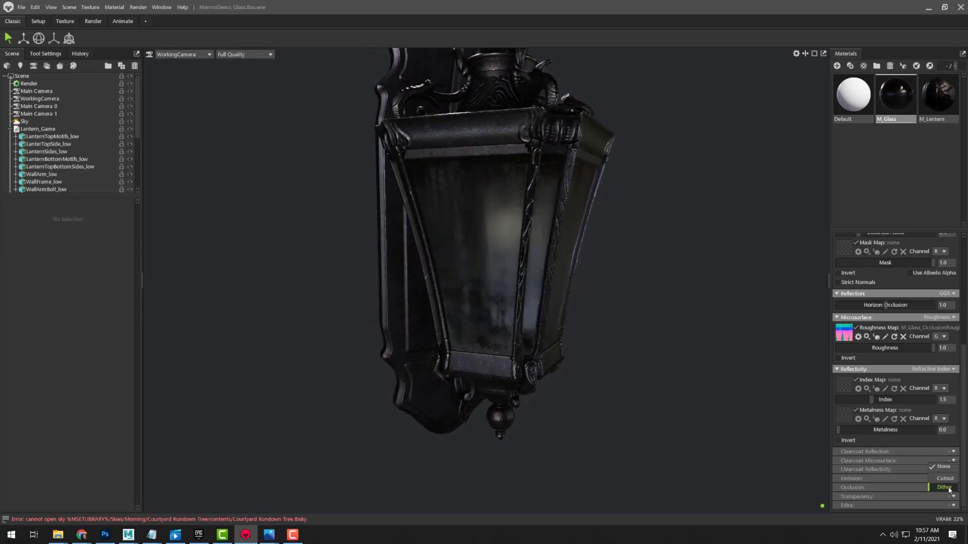
{"action": "left_click", "coordinate": [950, 490]}
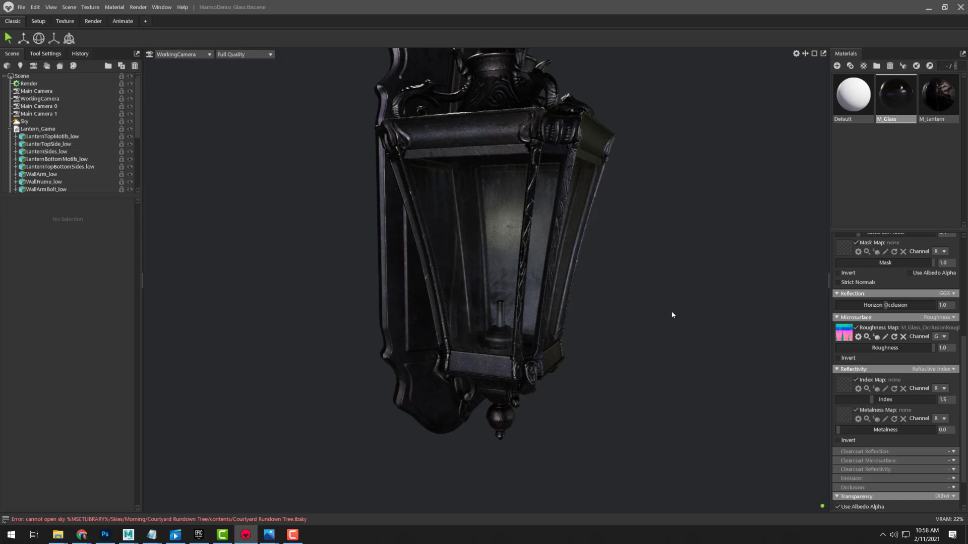
{"action": "mouse_move", "coordinate": [669, 312]}
{"action": "left_mouse_down"}
{"action": "mouse_move", "coordinate": [648, 295]}
{"action": "mouse_move", "coordinate": [671, 293]}
{"action": "left_mouse_up"}
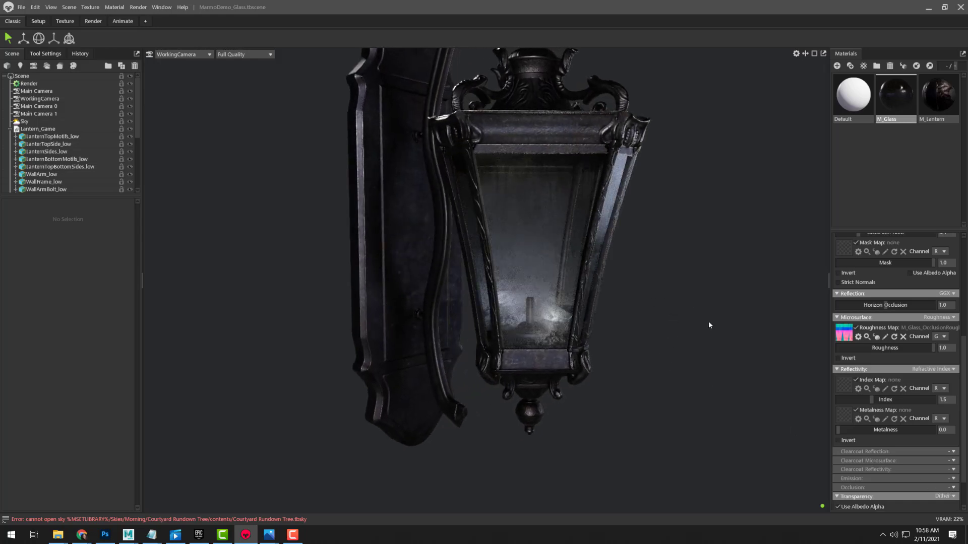
{"action": "scroll", "coordinate": [714, 325], "scroll_direction": "up", "scroll_amount": 5}
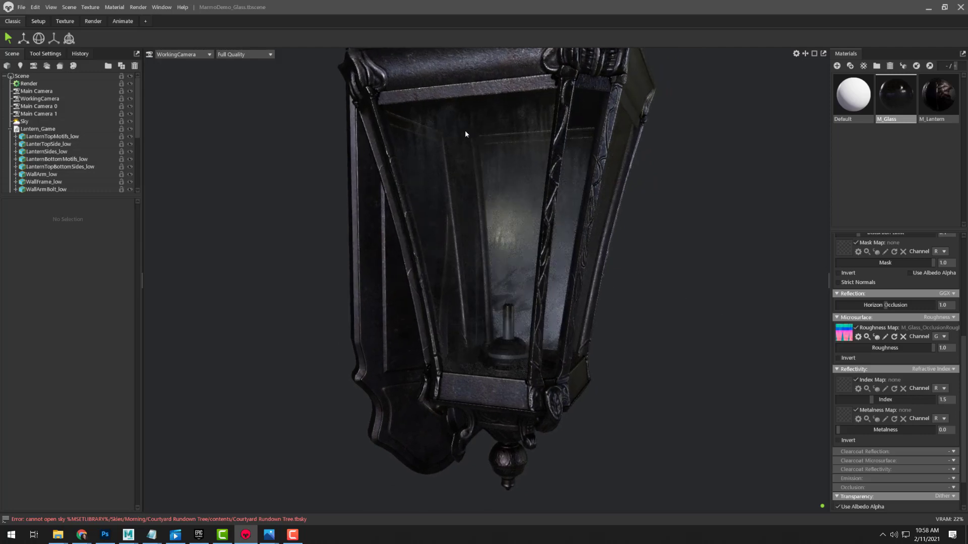
{"action": "left_click_drag", "start_coordinate": [531, 274], "coordinate": [614, 275]}
{"action": "left_click_drag", "start_coordinate": [692, 241], "coordinate": [773, 240]}
{"action": "scroll", "coordinate": [904, 468], "scroll_direction": "down", "scroll_amount": 2}
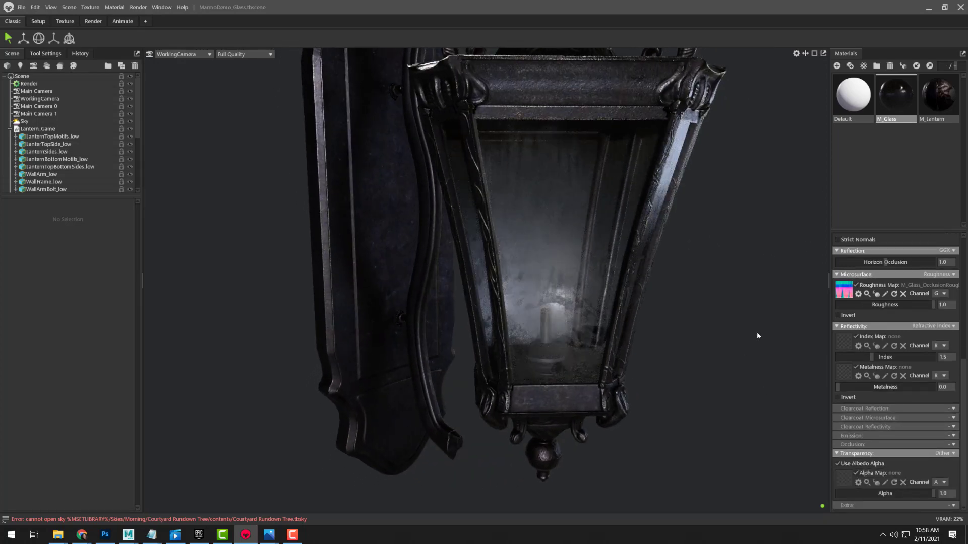
{"action": "left_click_drag", "start_coordinate": [769, 322], "coordinate": [722, 318]}
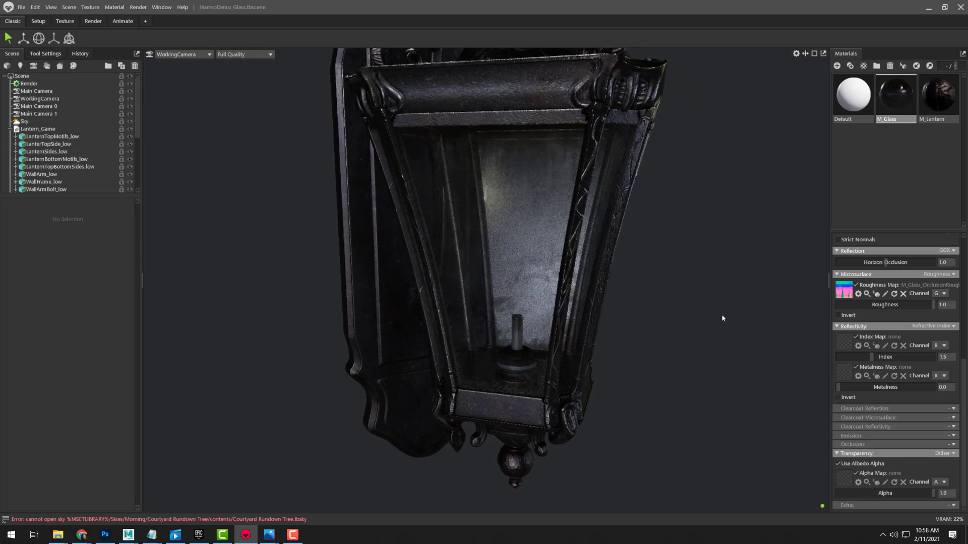
Assign the M_Glass occlusion-roughness texture as the transparency's alpha map and turn off Use Albedo Alpha
{"action": "left_click", "coordinate": [858, 465]}
{"action": "left_click", "coordinate": [855, 467]}
{"action": "scroll", "coordinate": [907, 356], "scroll_direction": "up", "scroll_amount": 3}
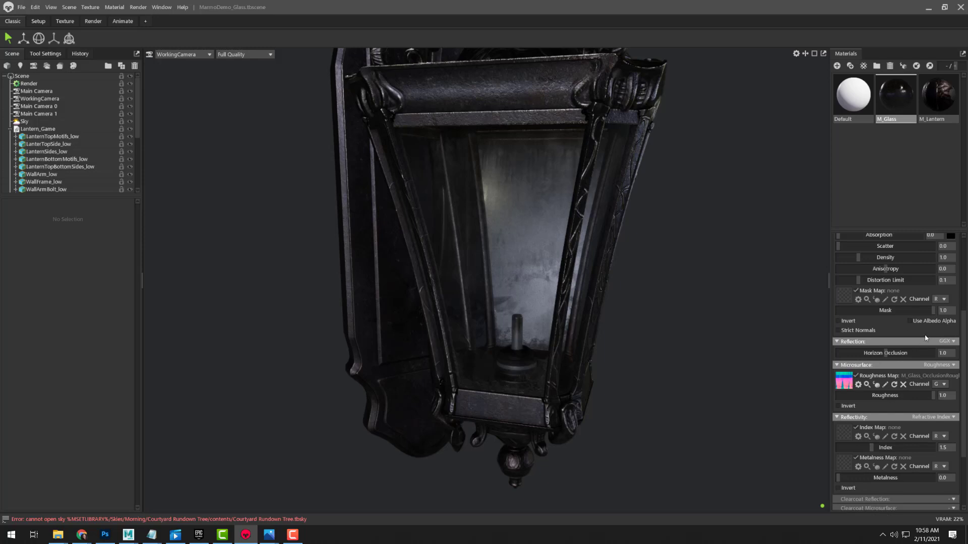
{"action": "scroll", "coordinate": [919, 340], "scroll_direction": "down", "scroll_amount": 3}
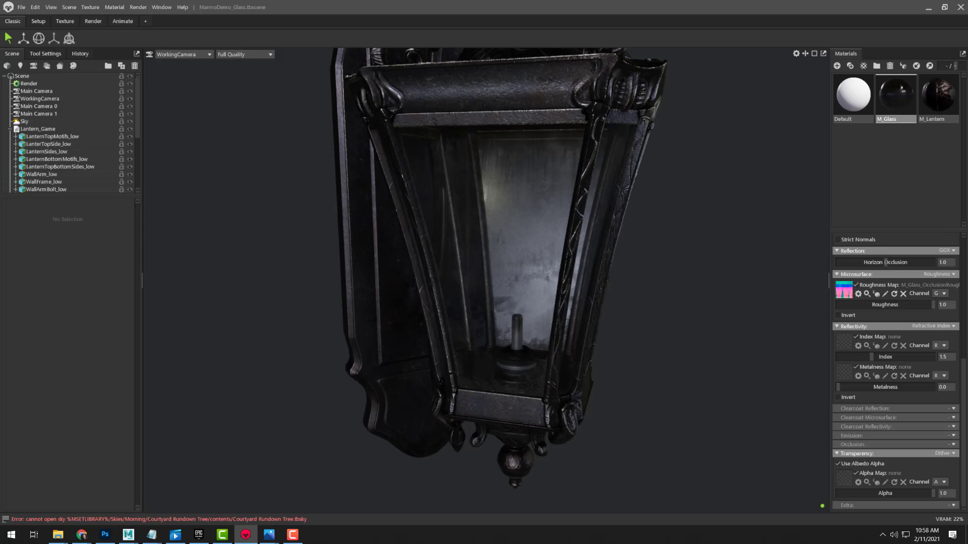
{"action": "left_click_drag", "start_coordinate": [844, 289], "coordinate": [843, 478]}
{"action": "left_click", "coordinate": [838, 463]}
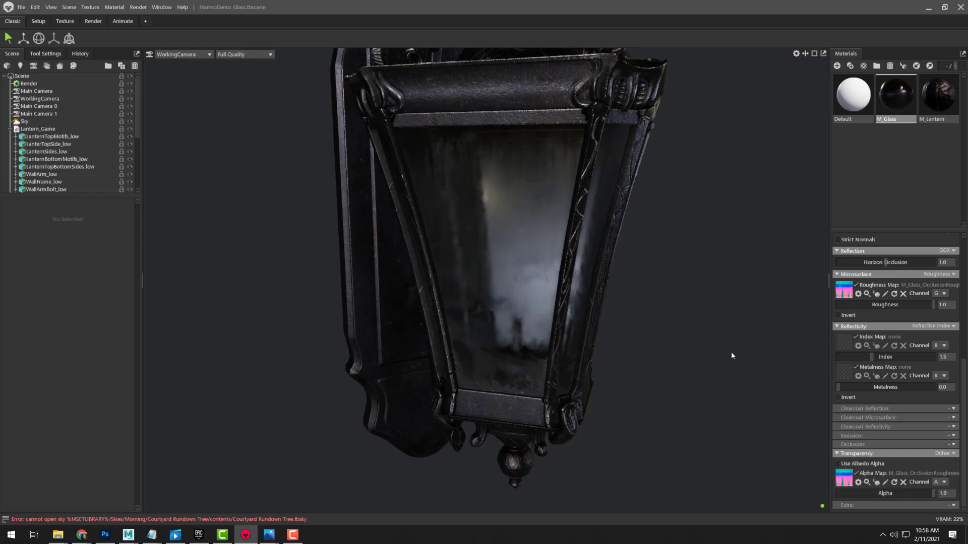
{"action": "left_click_drag", "start_coordinate": [731, 369], "coordinate": [718, 351]}
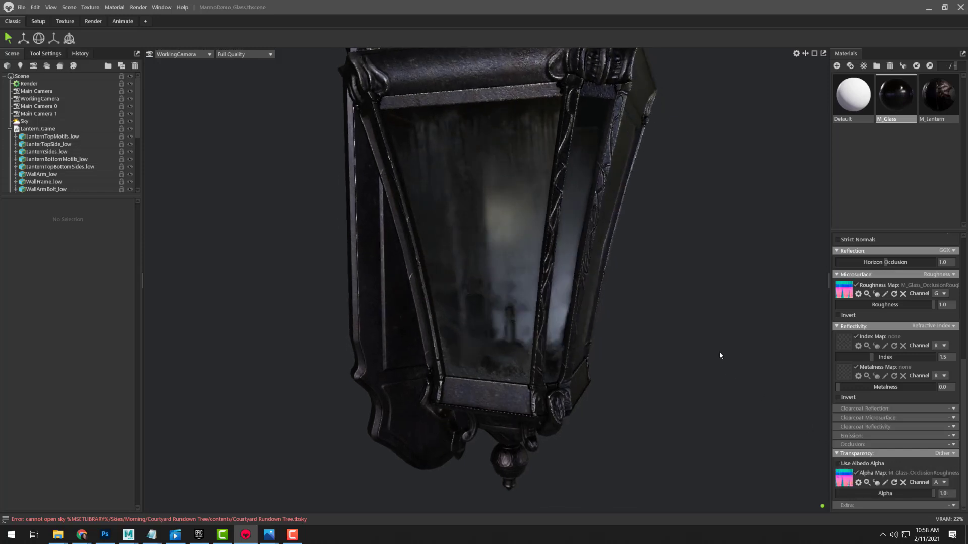
Switch the alpha map to channel B and compare the glass with Use Albedo Alpha on and off
{"action": "left_click", "coordinate": [944, 482]}
{"action": "left_click", "coordinate": [946, 507]}
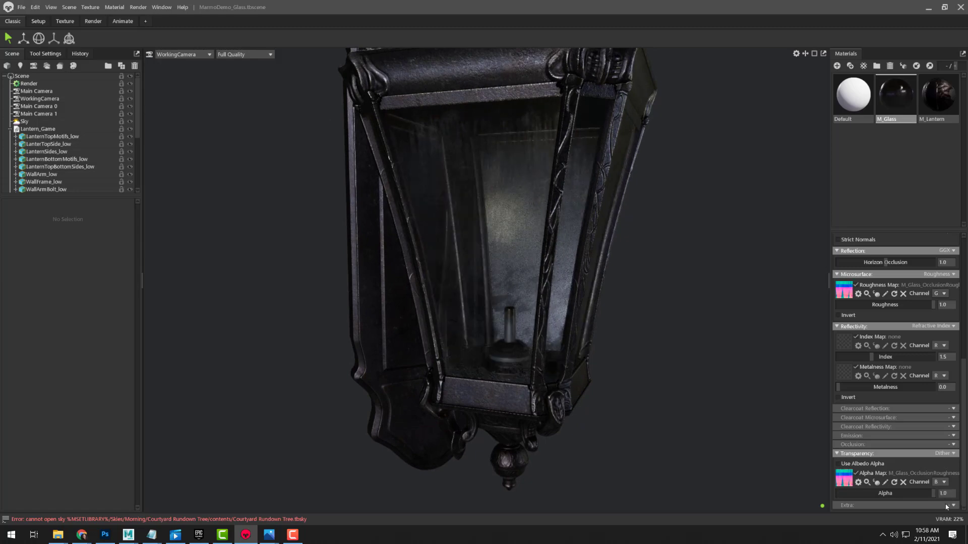
{"action": "left_click_drag", "start_coordinate": [752, 343], "coordinate": [772, 316]}
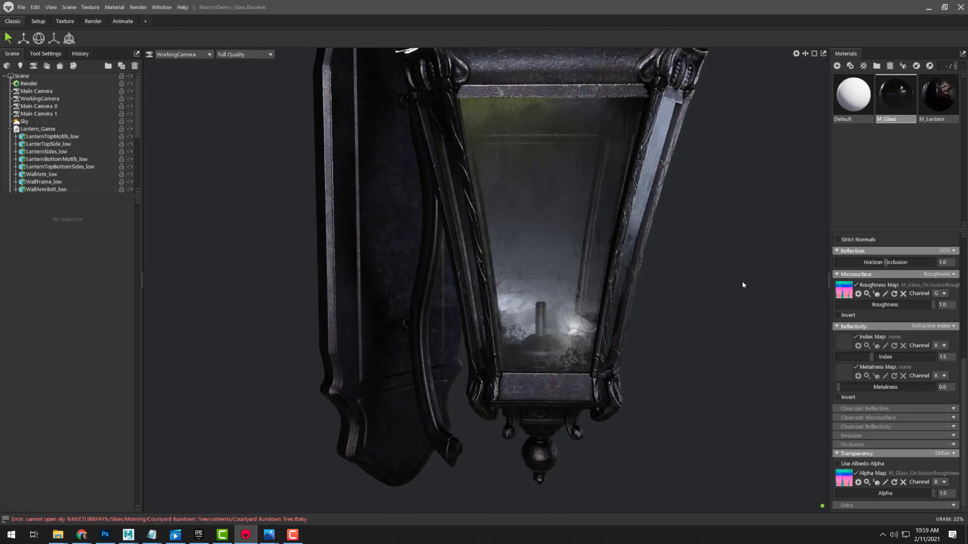
{"action": "left_click", "coordinate": [839, 464]}
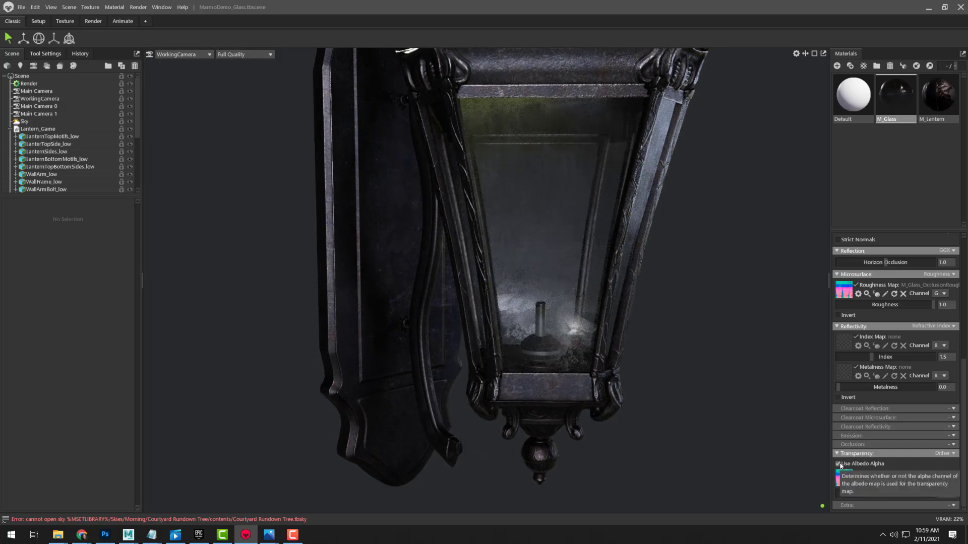
{"action": "left_click", "coordinate": [839, 464]}
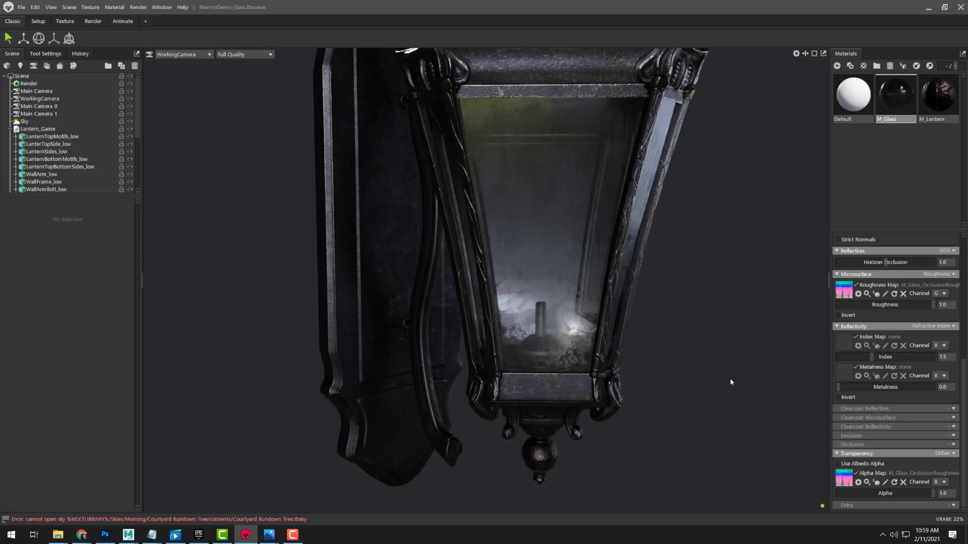
{"action": "left_click_drag", "start_coordinate": [744, 278], "coordinate": [696, 298]}
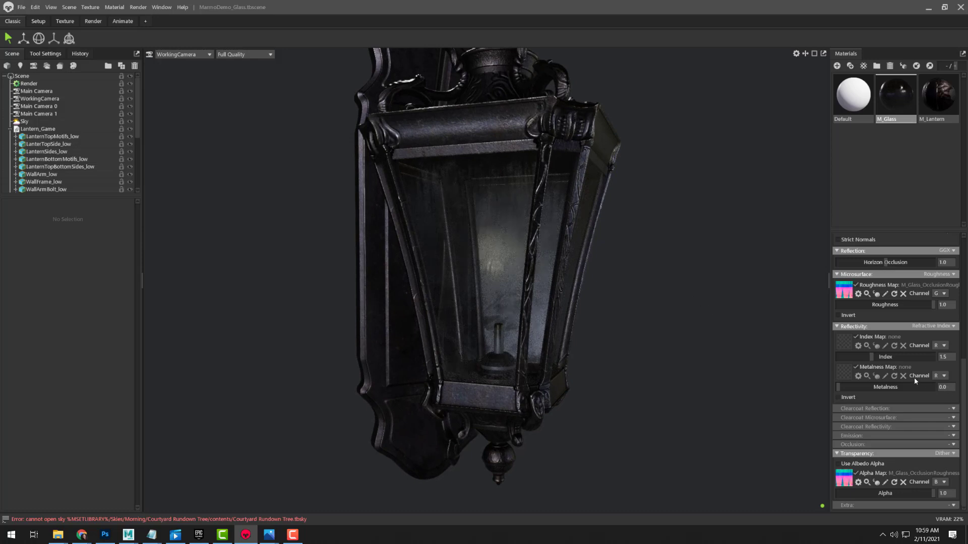
Try Cutout transparency on the glass, then return it to Dither and check the panes
{"action": "left_click", "coordinate": [946, 455]}
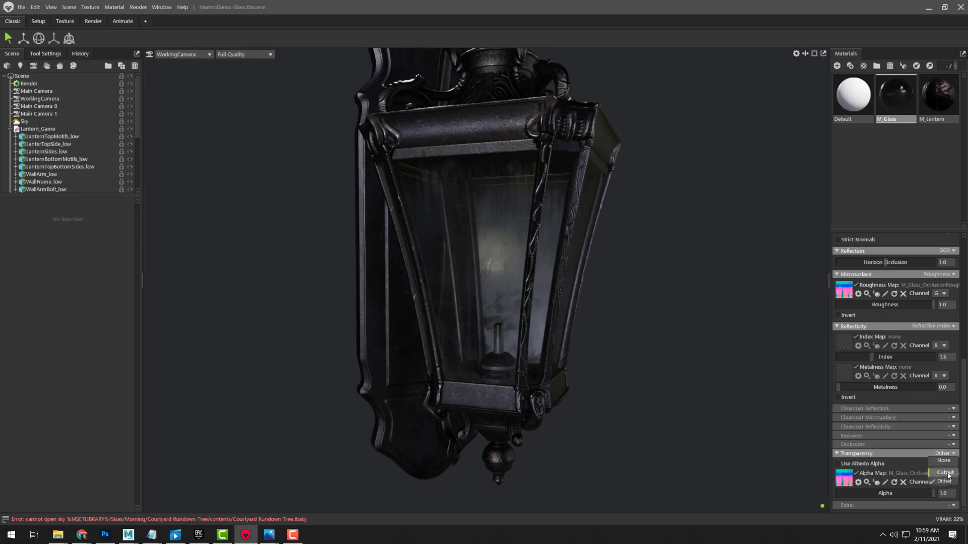
{"action": "left_click", "coordinate": [941, 474]}
{"action": "left_click_drag", "start_coordinate": [686, 346], "coordinate": [663, 278]}
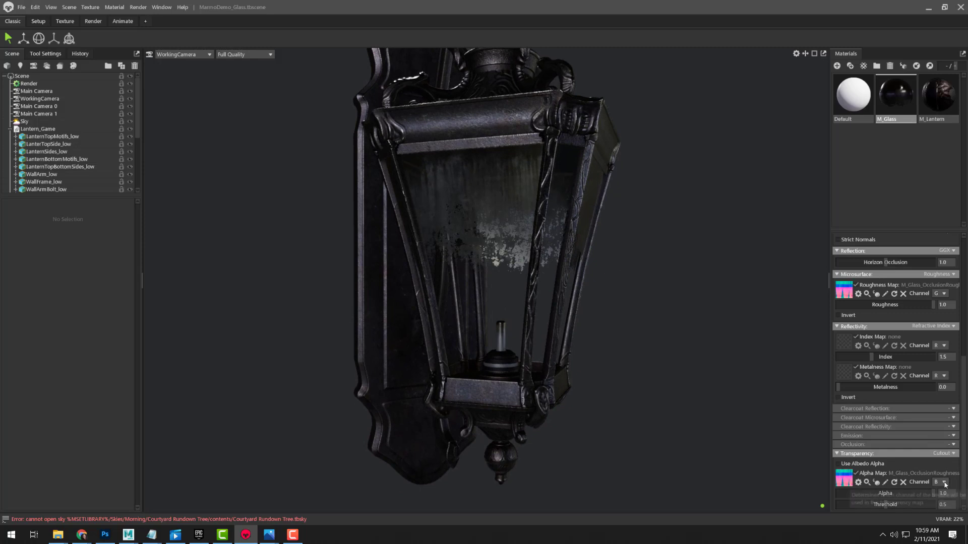
{"action": "left_click", "coordinate": [946, 453]}
{"action": "left_click", "coordinate": [948, 482]}
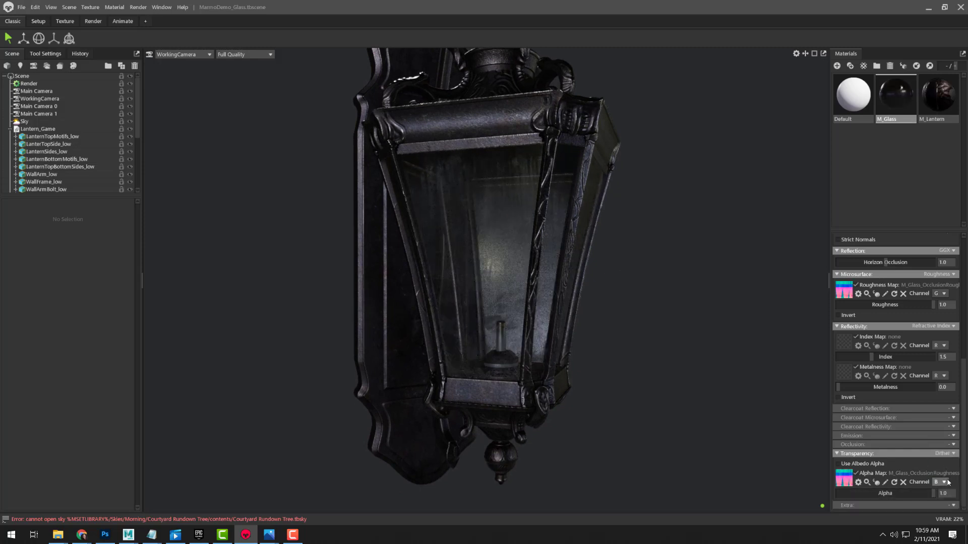
{"action": "left_click_drag", "start_coordinate": [774, 430], "coordinate": [864, 437]}
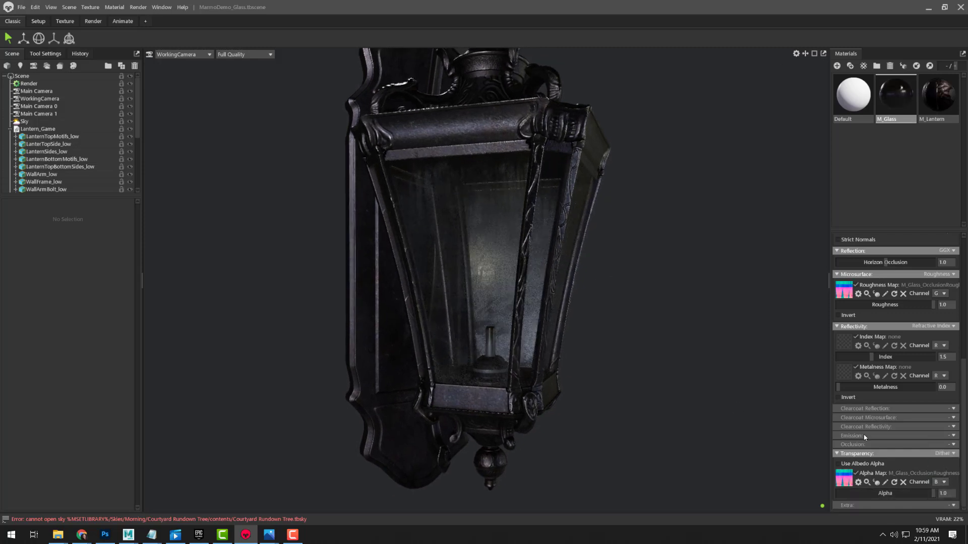
Set the transparency of the M_Glass material to None and check the refractive glass from another angle
{"action": "left_click", "coordinate": [953, 454]}
{"action": "left_click", "coordinate": [946, 462]}
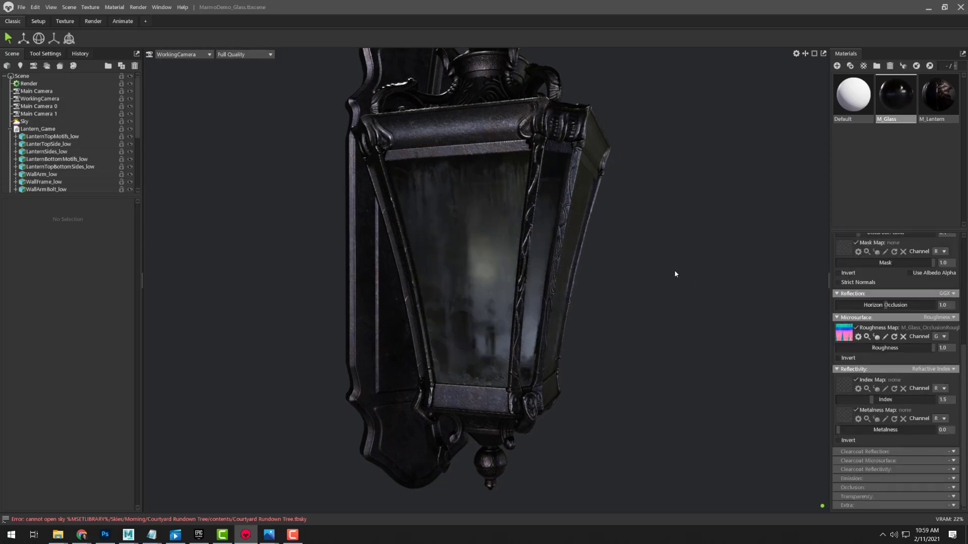
{"action": "left_click_drag", "start_coordinate": [675, 275], "coordinate": [711, 290]}
{"action": "scroll", "coordinate": [915, 393], "scroll_direction": "up", "scroll_amount": 5}
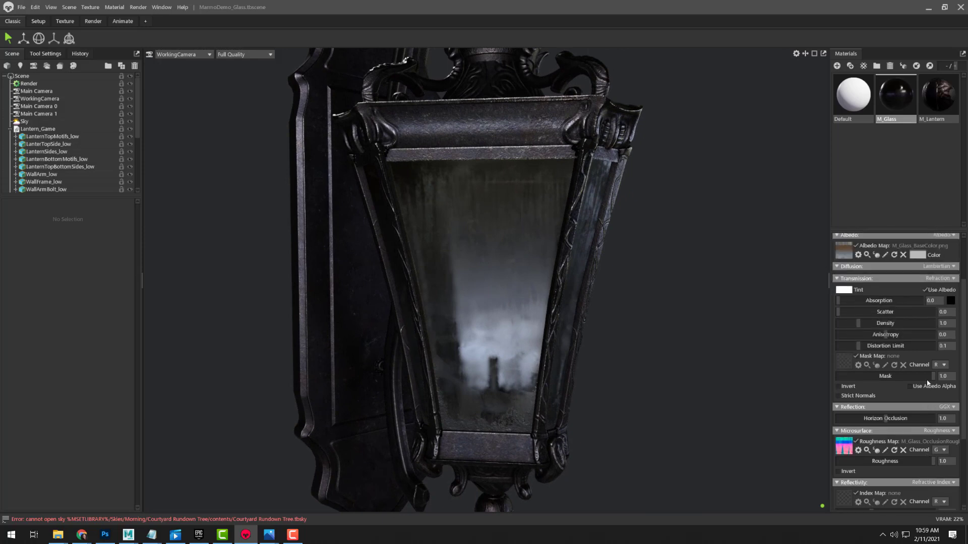